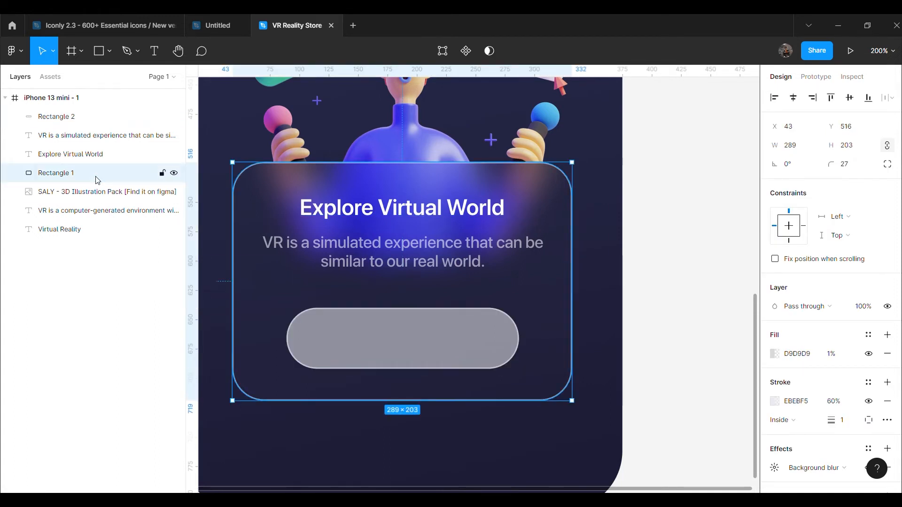
- Move the pill-shaped Rectangle 2 beneath Rectangle 1 in the layer order and check how the card blurs it
drag(77, 116, 94, 186)
click(691, 314)
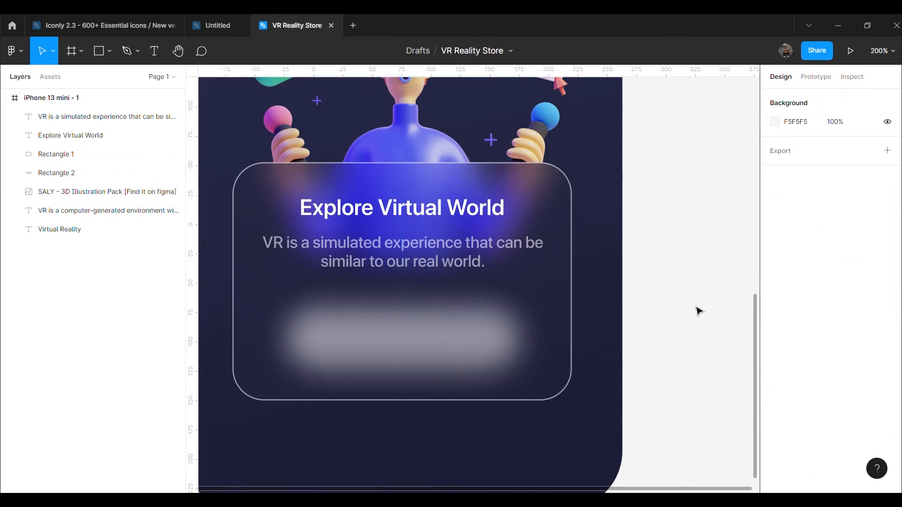
click(417, 358)
double_click(416, 358)
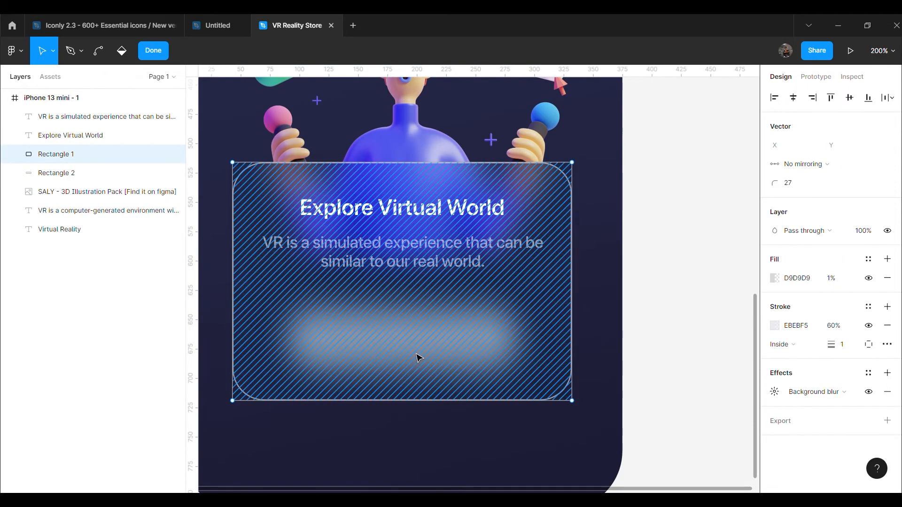
click(165, 48)
click(80, 170)
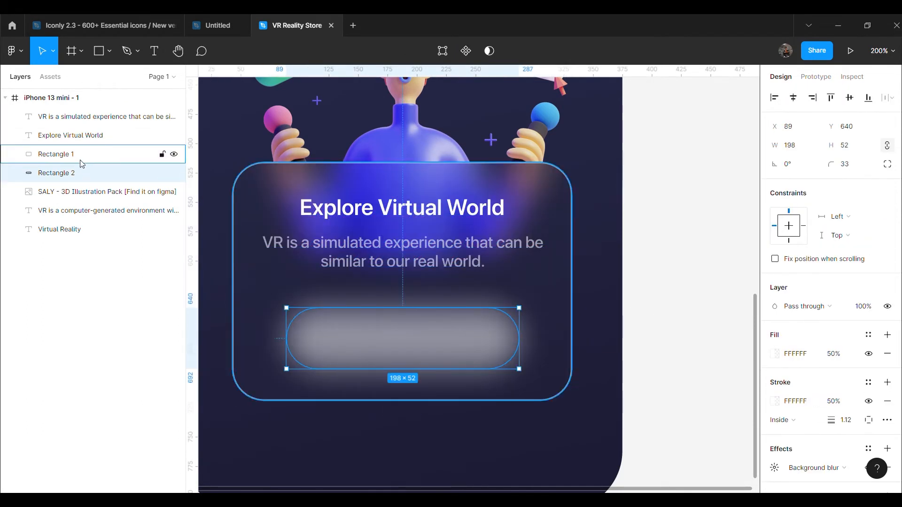
click(79, 161)
click(690, 238)
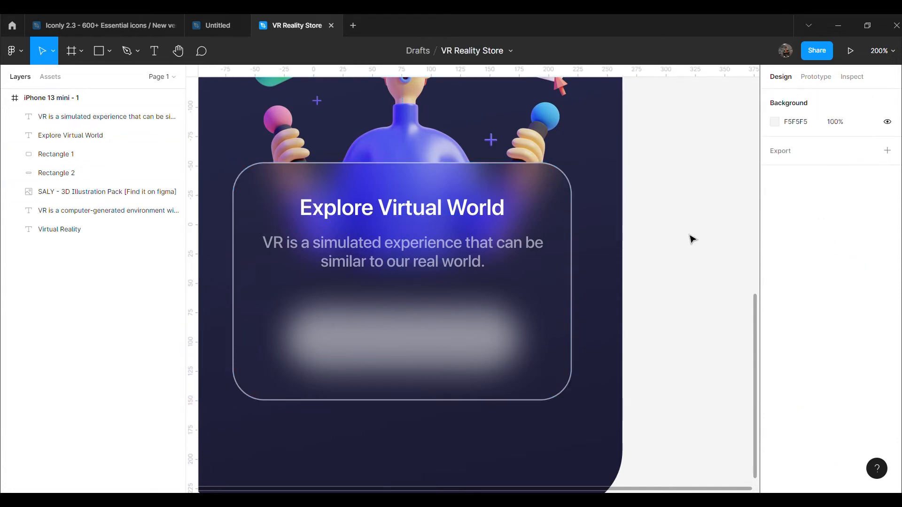
- Place Rectangle 2 directly above Rectangle 1 in the layer order and shift it up to Y 638
click(70, 175)
drag(70, 176, 78, 154)
scroll(878, 434, down, 1)
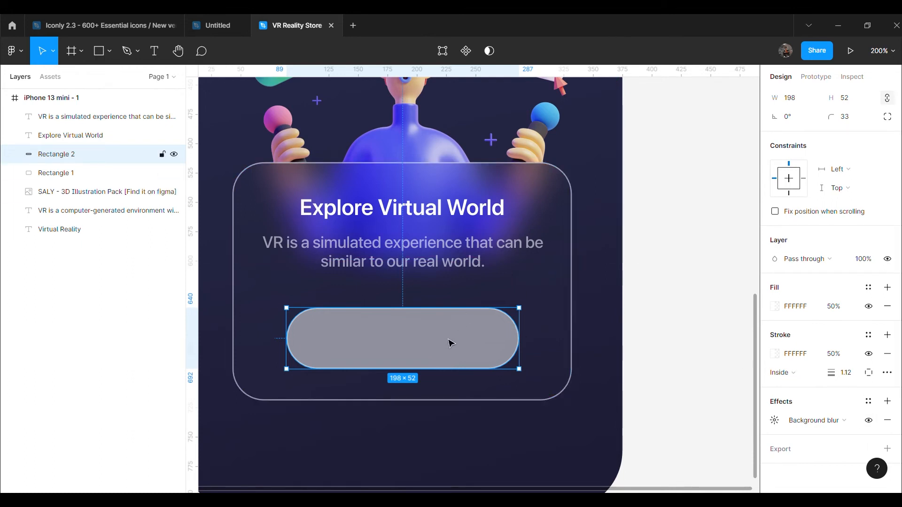
drag(422, 343, 427, 345)
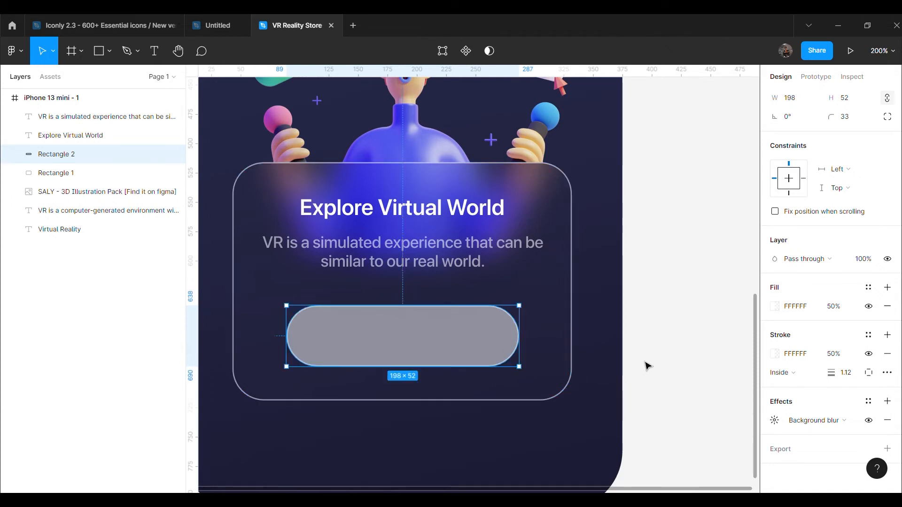
- Hide the button rectangle's fill to preview only its outline, and show the fill again
click(868, 306)
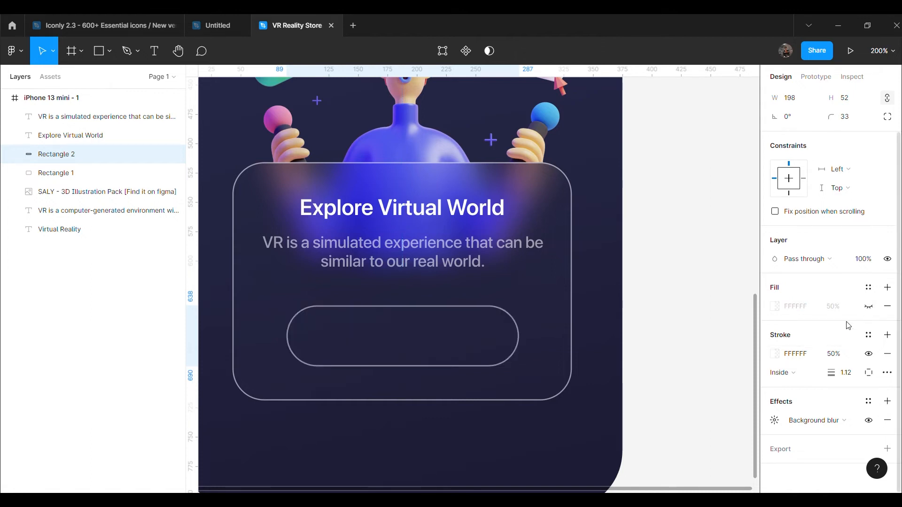
click(427, 334)
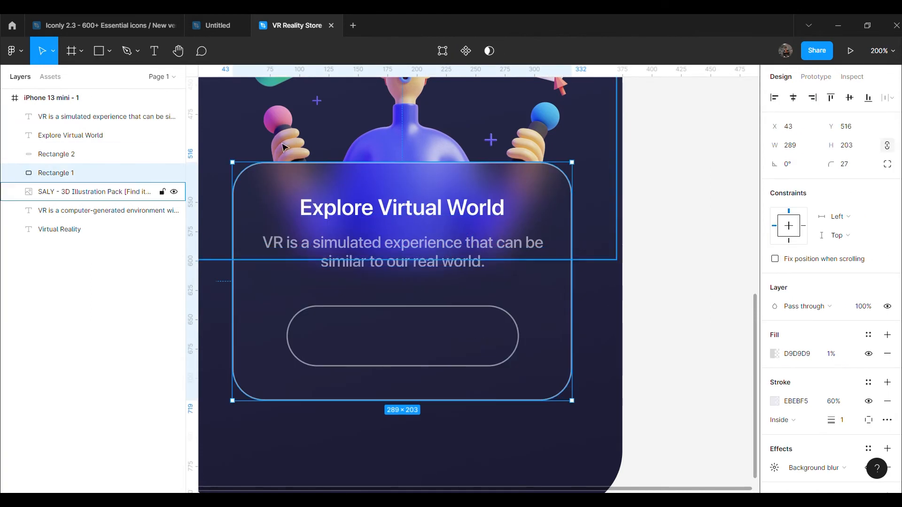
click(512, 365)
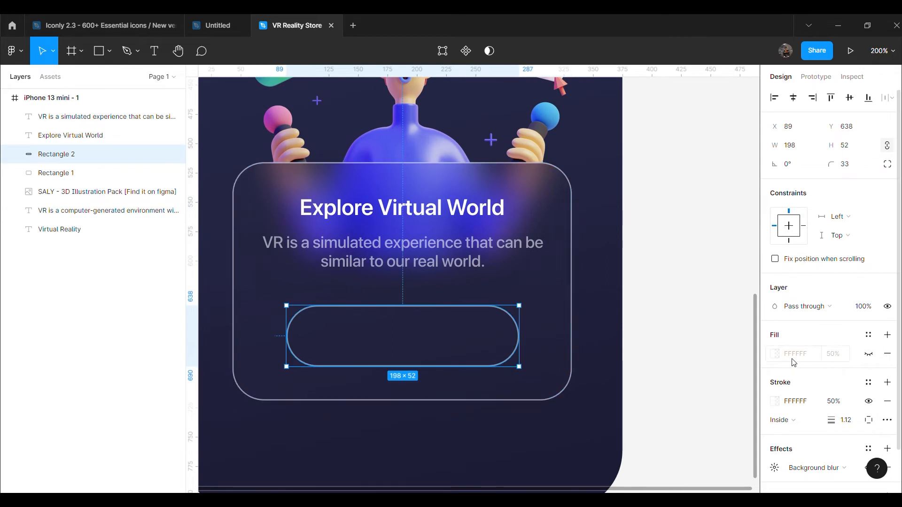
scroll(799, 369, down, 1)
click(866, 307)
- Set the button rectangle's fill color to 3D3F6F
click(805, 307)
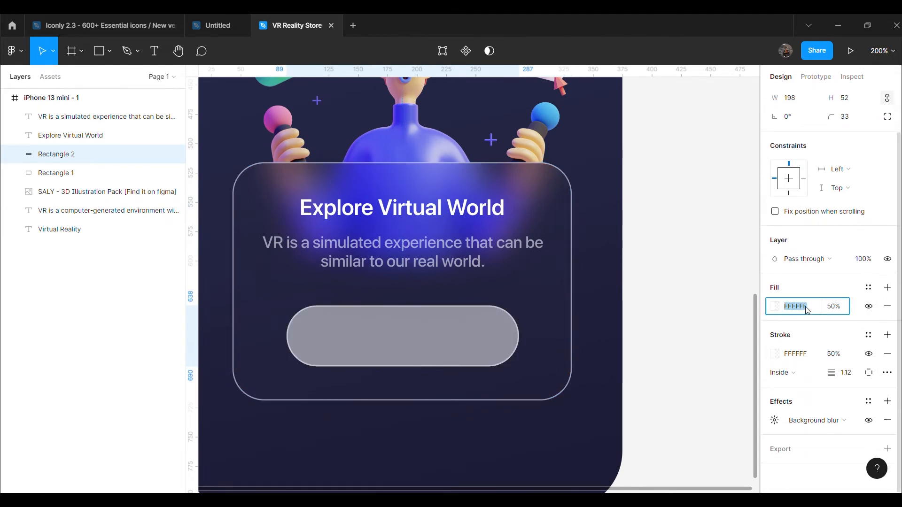
text(3C3F6F)
key(Return)
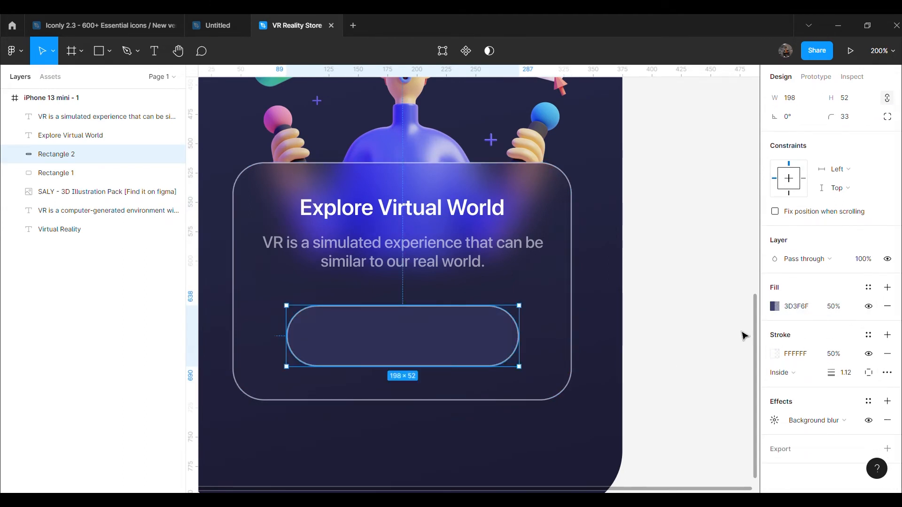
click(716, 333)
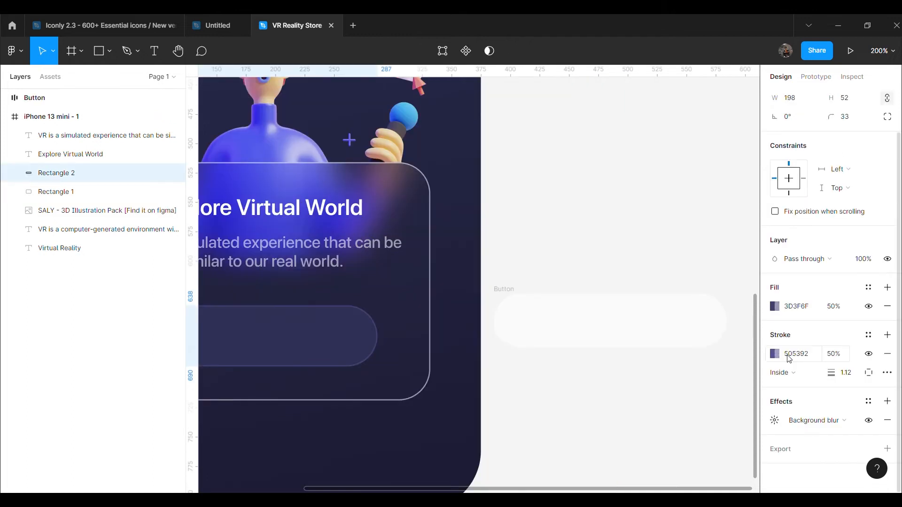
- Delete the extra Button frame beside the phone screen
click(577, 258)
drag(527, 488, 459, 491)
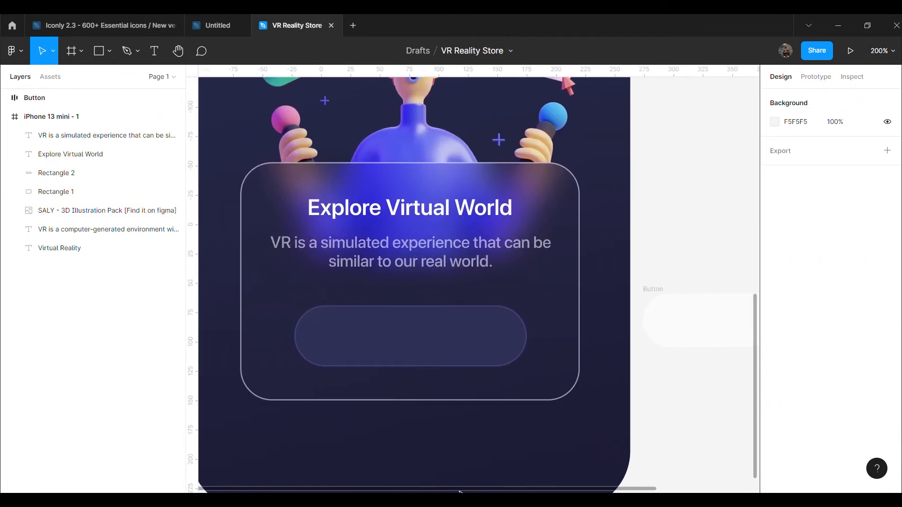
click(682, 331)
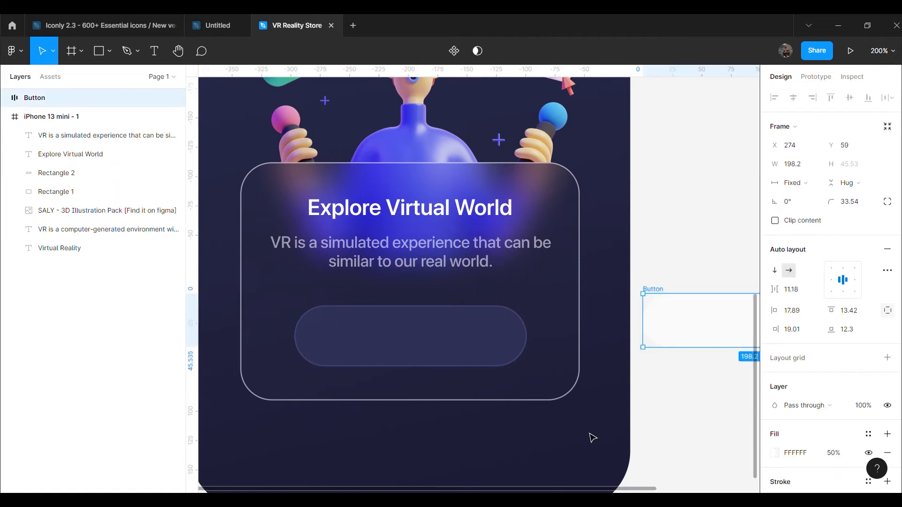
key(Delete)
- Check the stroke color of the button rectangle inside the card
click(521, 358)
scroll(796, 371, down, 2)
click(800, 358)
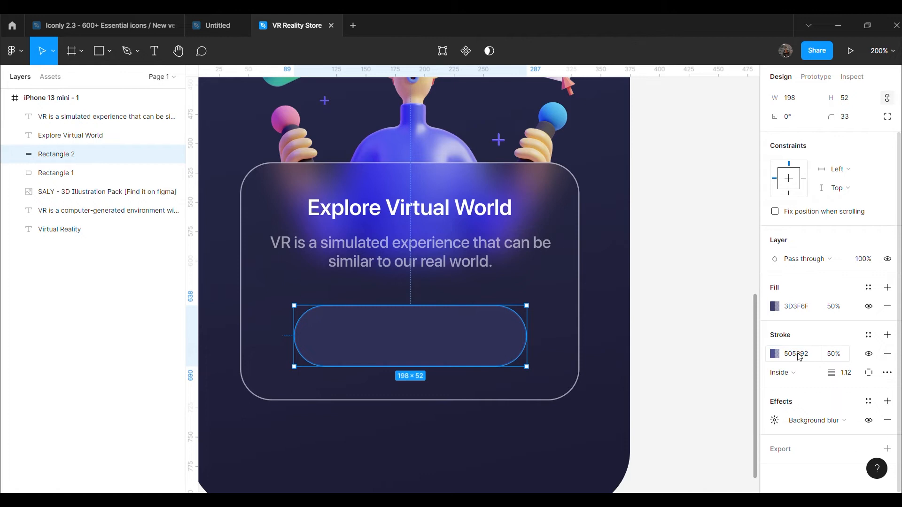
click(688, 304)
- Duplicate the "Explore Virtual World" heading onto the button rectangle and change the copy's text to "Get Started"
scroll(688, 304, up, 2)
scroll(688, 304, down, 3)
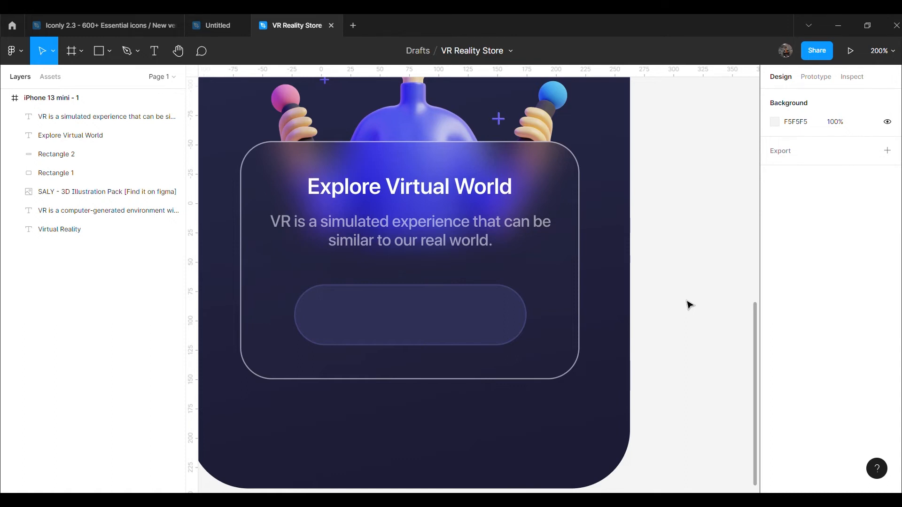
click(402, 198)
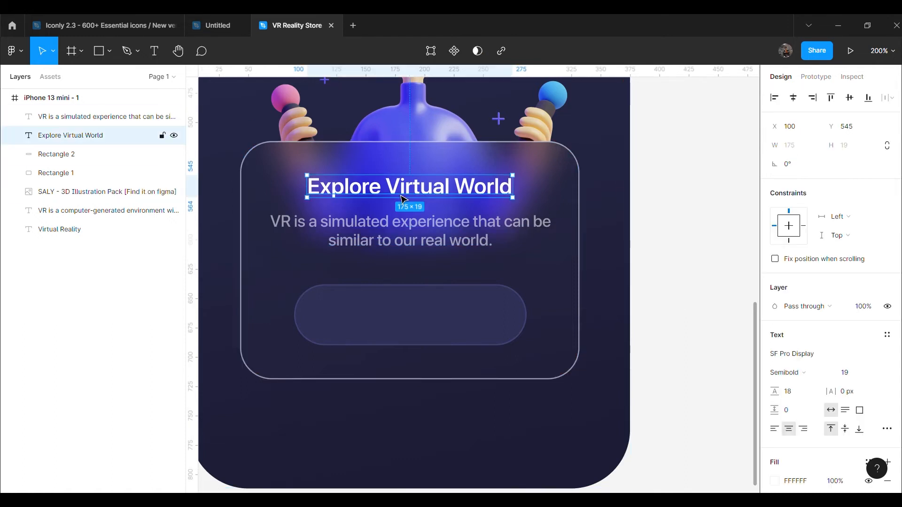
key(ctrl+d)
drag(417, 197, 409, 350)
double_click(410, 334)
text(Ge)
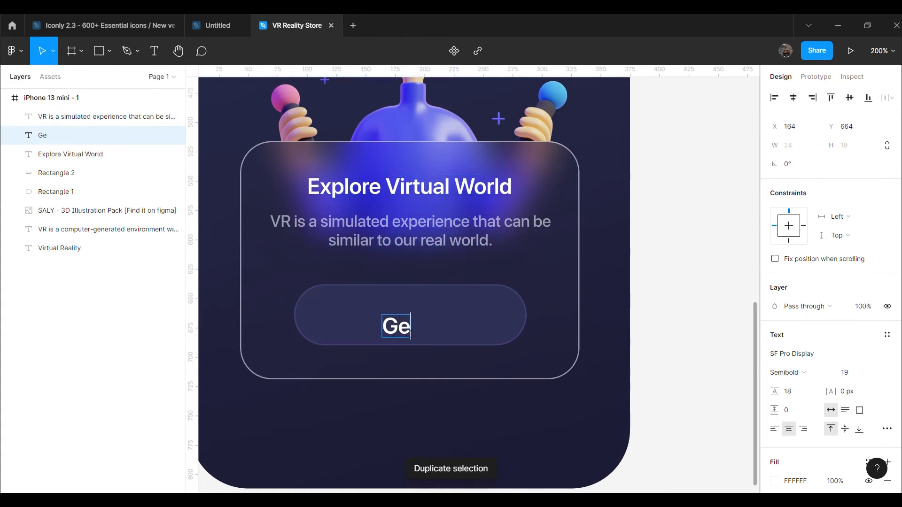
text(t Started)
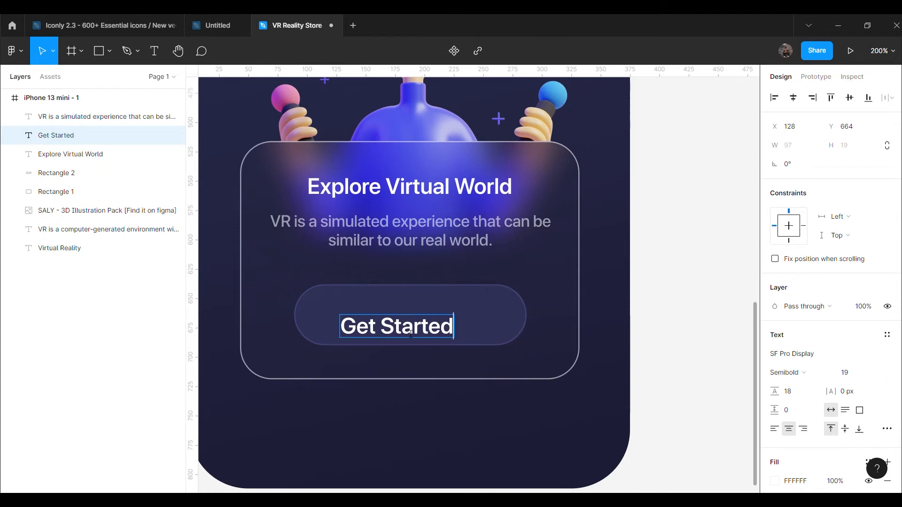
key(Escape)
- Set the "Get Started" label's font size to 18 and center it within the button rectangle
drag(414, 334, 426, 323)
click(708, 320)
click(456, 322)
click(860, 374)
text(1)
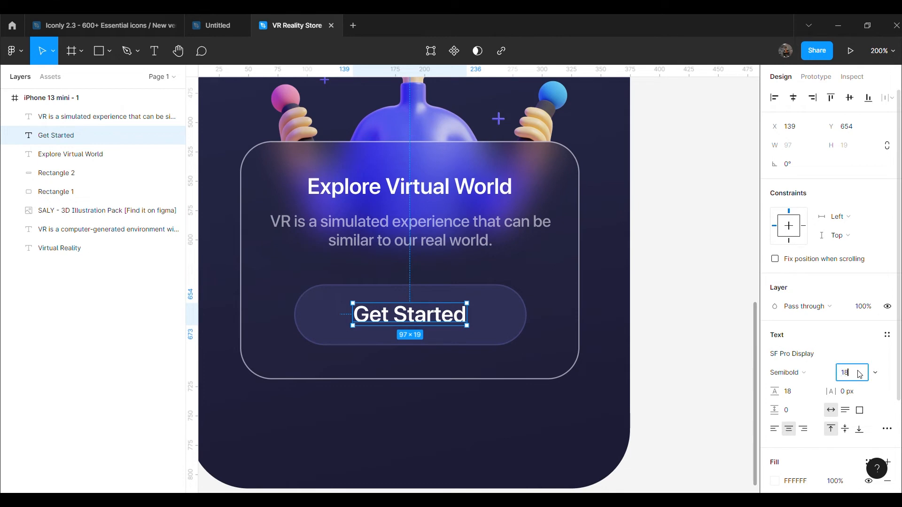
text(8)
key(Return)
drag(424, 320, 449, 324)
click(693, 334)
- Group the card's description, "Explore Virtual World" heading, Rectangle 2 and Rectangle 1
key(shift+0)
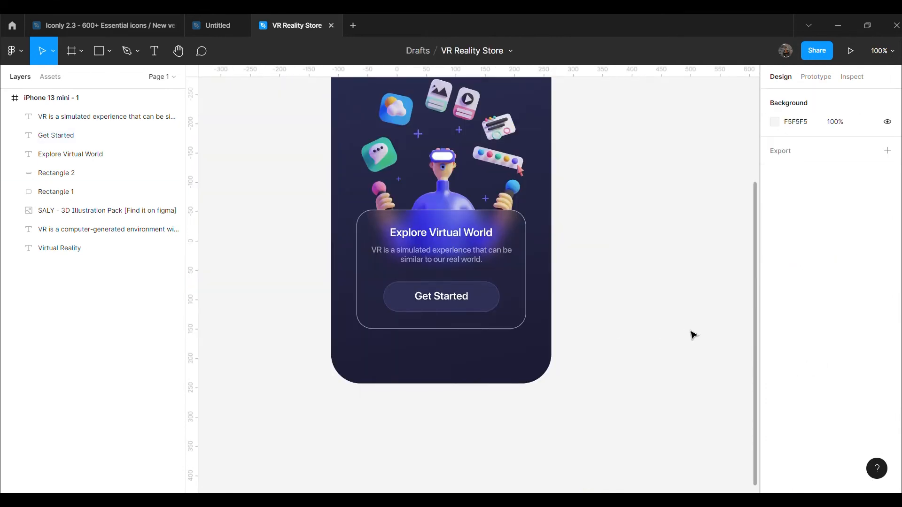
scroll(693, 335, up, 5)
scroll(693, 336, down, 1)
scroll(693, 338, down, 3)
click(79, 117)
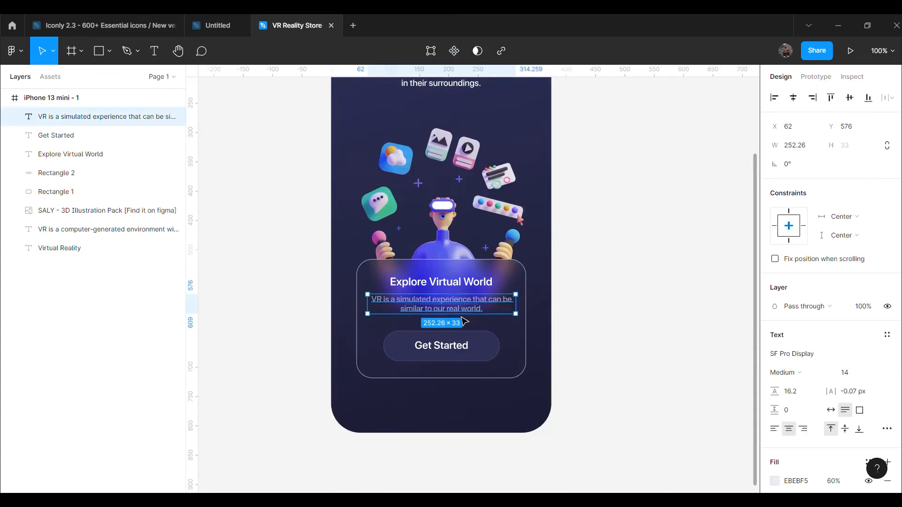
ctrl+click(68, 155)
ctrl+click(69, 172)
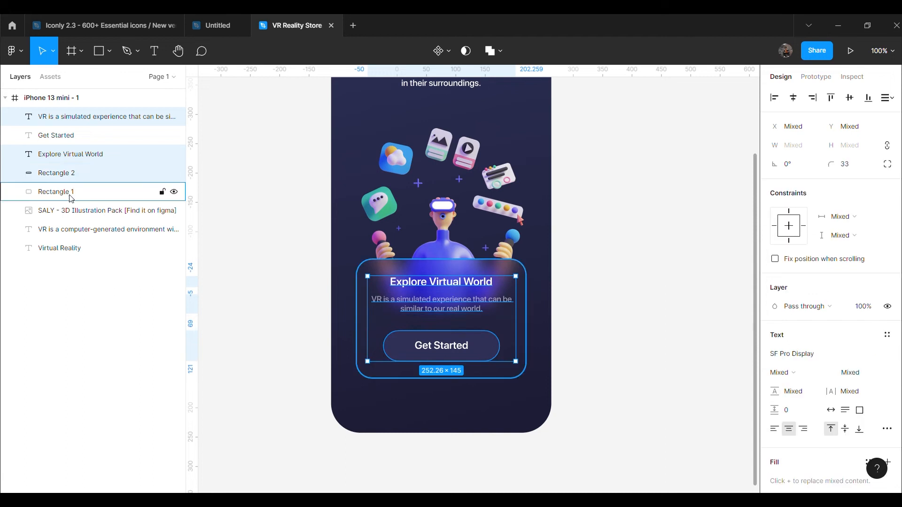
ctrl+click(71, 193)
key(ctrl+g)
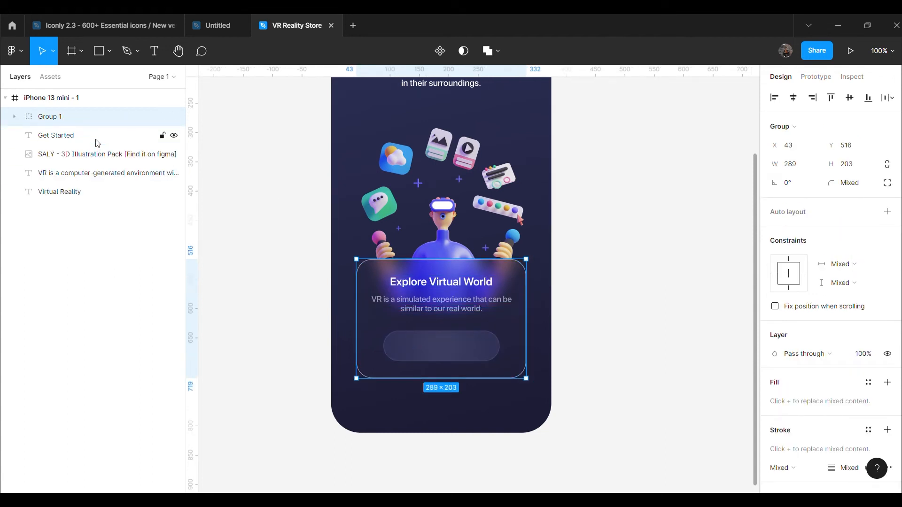
- Move the "Get Started" text layer into Group 1 above the group's other layers
click(18, 118)
drag(70, 210, 71, 134)
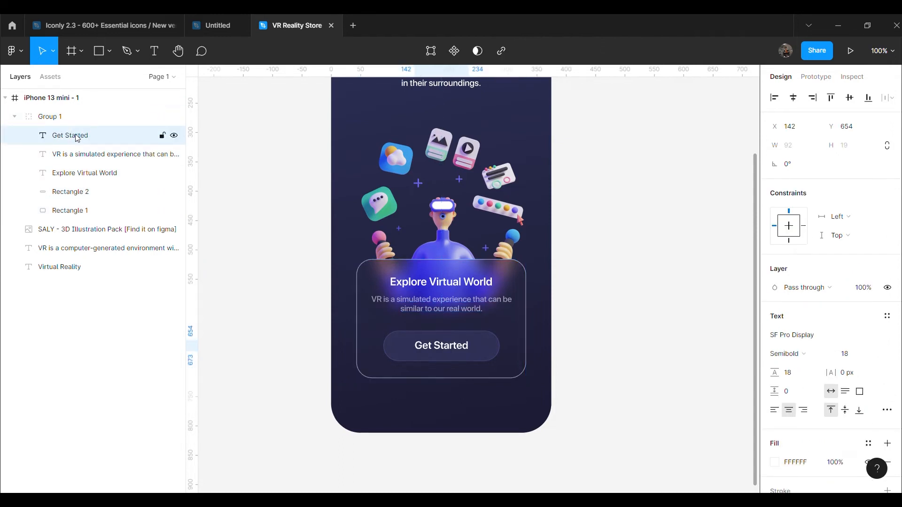
click(15, 116)
- Move the card group slightly lower on the phone screen, keeping it horizontally centered
click(384, 285)
drag(446, 297, 444, 312)
click(629, 283)
- Nudge the SALY 3D illustration down to Y 258 so it follows the lowered card
click(461, 235)
key(Down)
key(Down)
key(Down)
key(Down)
key(Down)
key(Down)
key(Down)
key(Down)
key(Down)
key(Down)
key(Down)
key(Down)
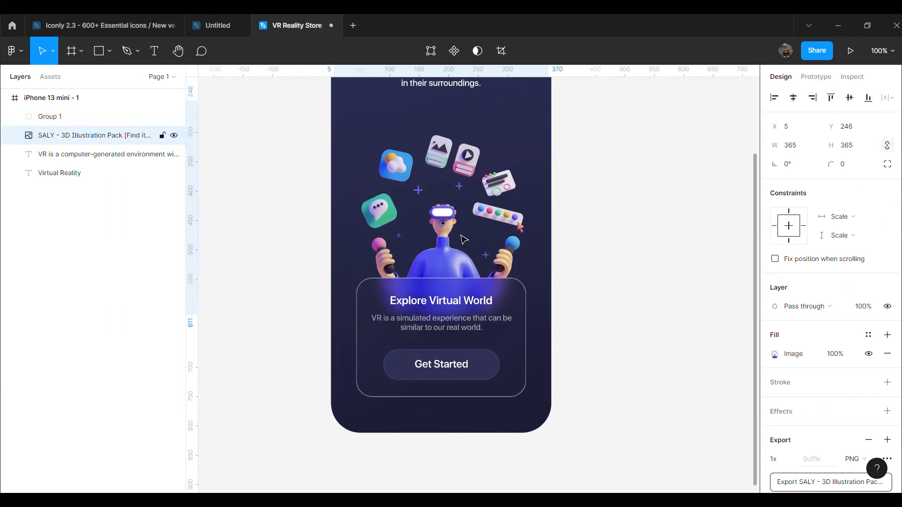
click(667, 276)
- Move the "VR is a computer-generated environment" paragraph lower, closer to the illustration
scroll(659, 279, up, 5)
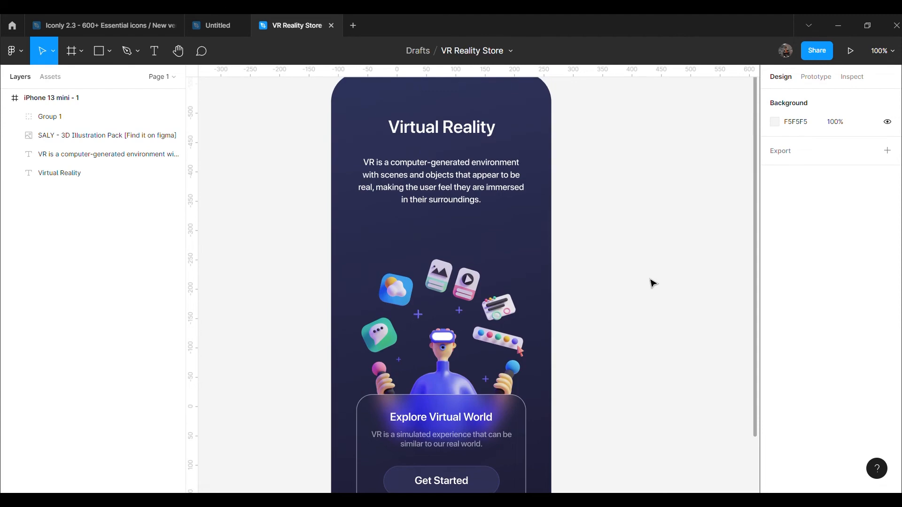
click(108, 154)
scroll(329, 148, down, 2)
drag(452, 148, 479, 170)
click(606, 193)
- Nudge the "Virtual Reality" title down to about Y 110 and shift the paragraph slightly up toward it
scroll(597, 195, up, 2)
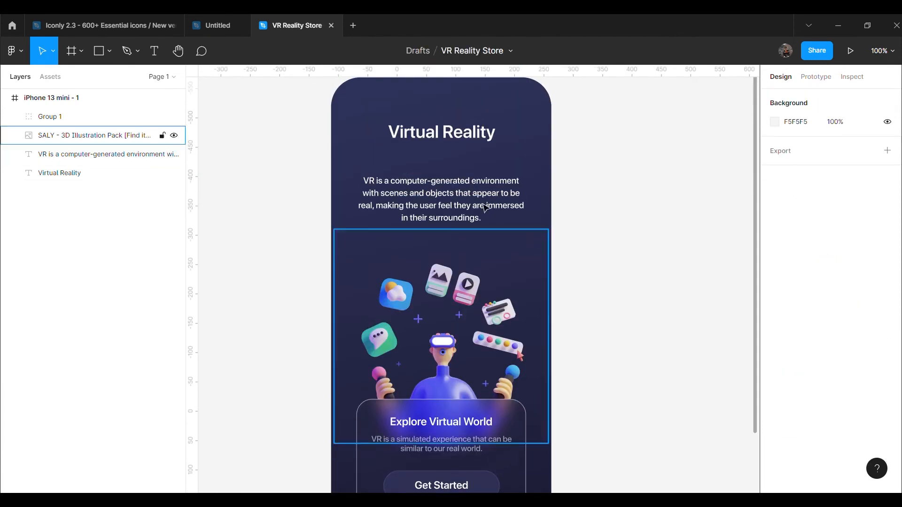
click(475, 133)
key(Down)
key(Down)
key(Down)
key(Down)
key(Down)
key(Down)
key(Down)
key(Down)
key(Down)
key(Down)
key(Down)
key(Down)
key(Down)
key(Down)
key(Down)
key(Down)
key(Down)
key(Down)
key(Down)
key(Down)
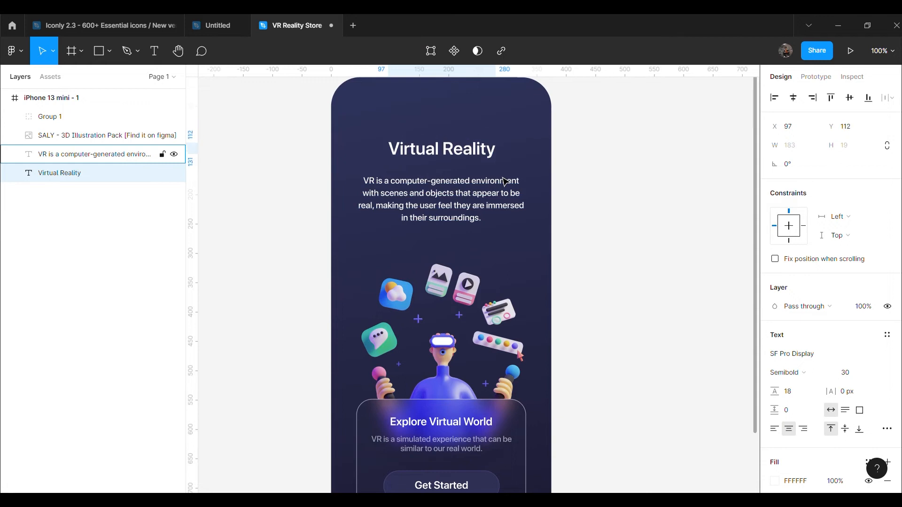
key(Up)
key(Up)
click(552, 177)
drag(461, 199, 461, 194)
click(613, 216)
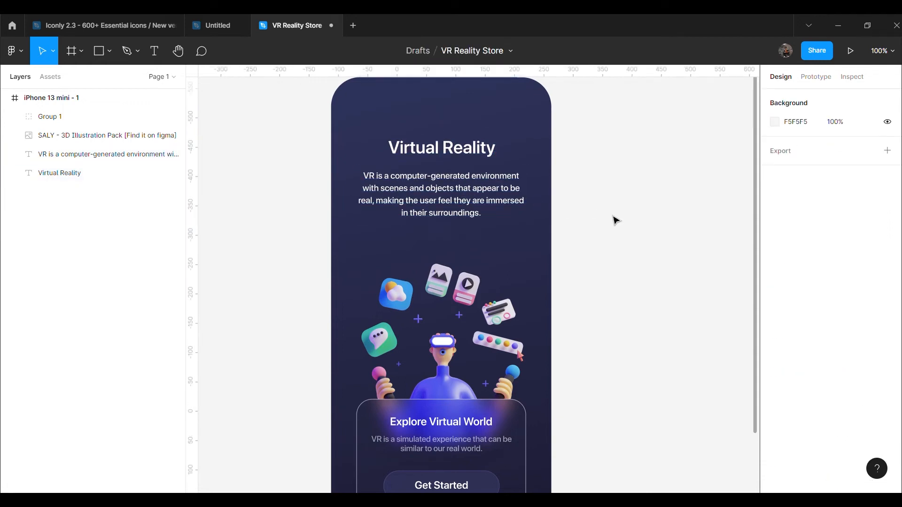
- Enlarge the SALY 3D illustration to 400 × 400 and position it at X -12, Y 236 behind the card
scroll(597, 243, down, 5)
click(478, 230)
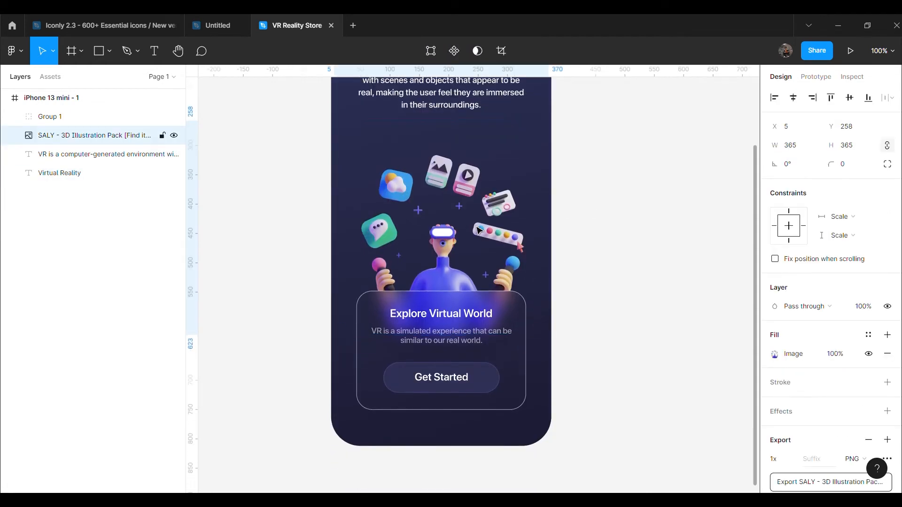
drag(517, 345, 518, 362)
drag(477, 254, 474, 244)
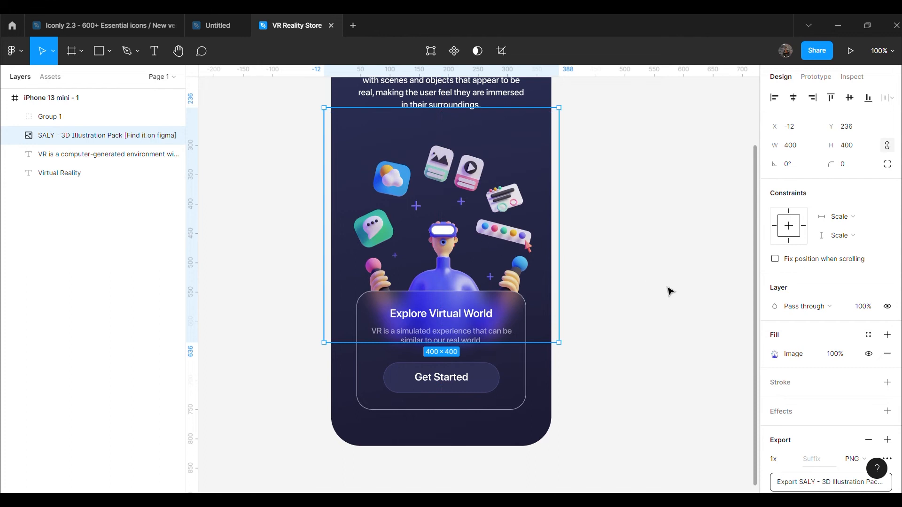
click(672, 322)
scroll(650, 310, up, 2)
key(minus)
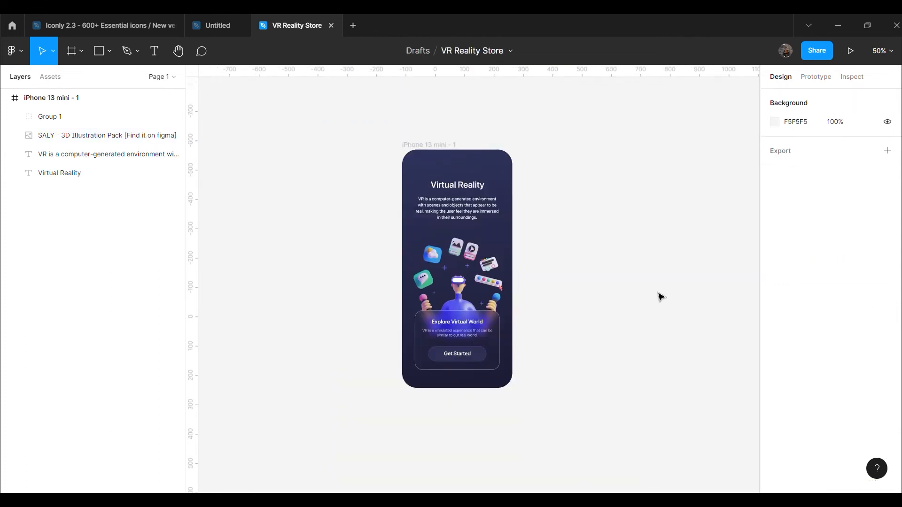
scroll(534, 358, right, 3)
key(plus)
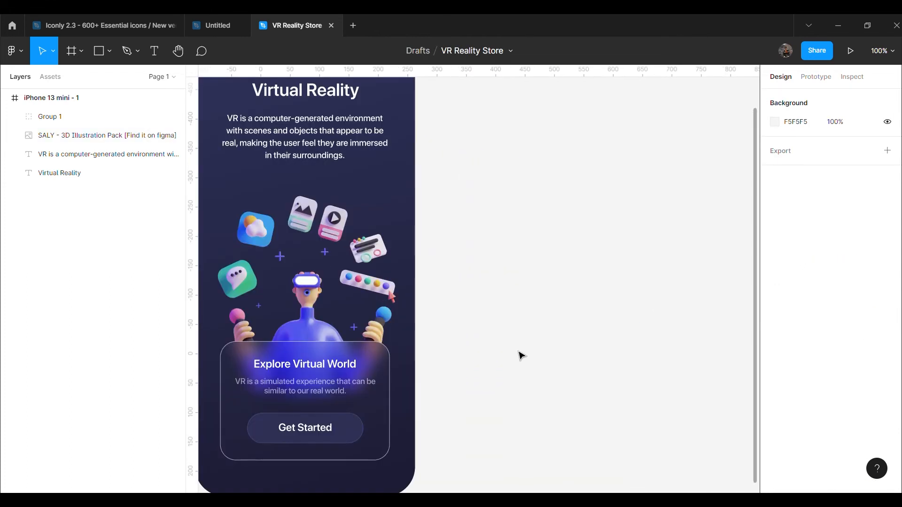
scroll(325, 147, up, 5)
scroll(324, 148, left, 2)
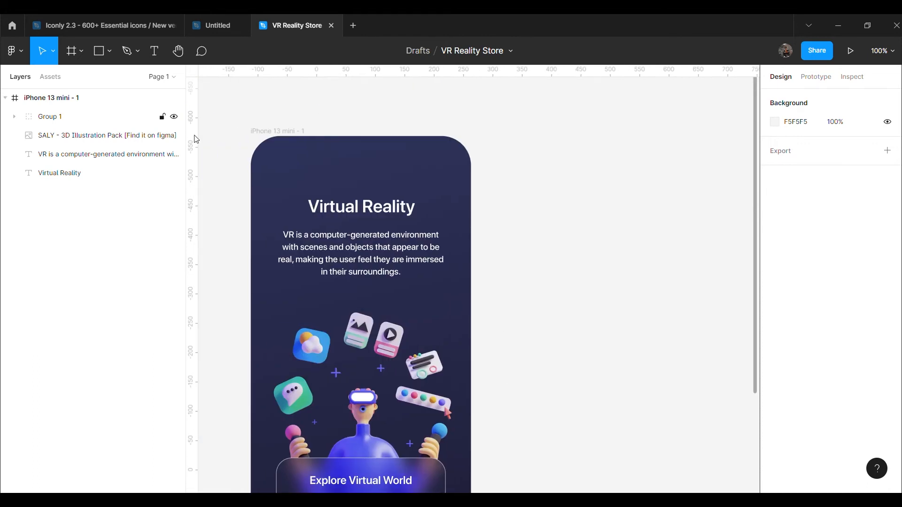
- Group the "Virtual Reality" title with its paragraph and nudge the group up to Y 101
click(59, 173)
shift+click(80, 154)
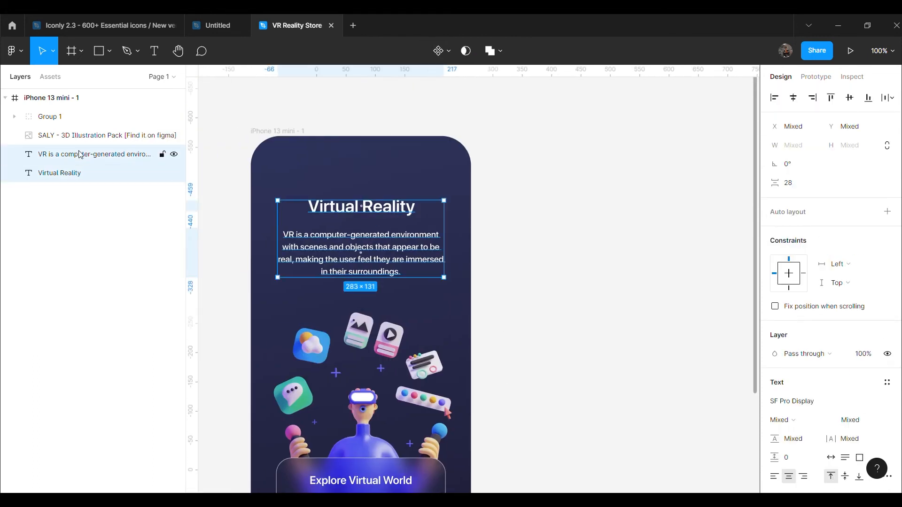
key(ctrl+g)
key(Up)
key(Up)
key(Up)
key(Up)
key(Up)
key(Up)
key(Up)
key(Up)
key(Up)
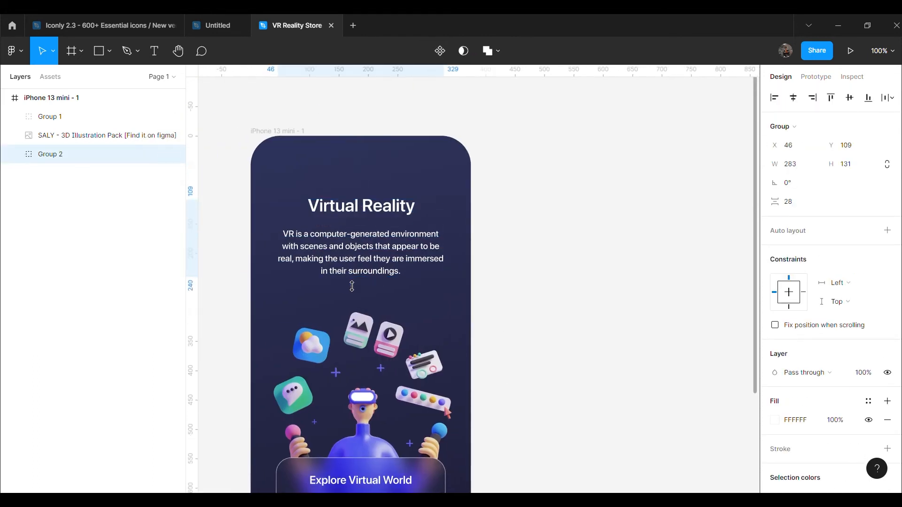
click(533, 261)
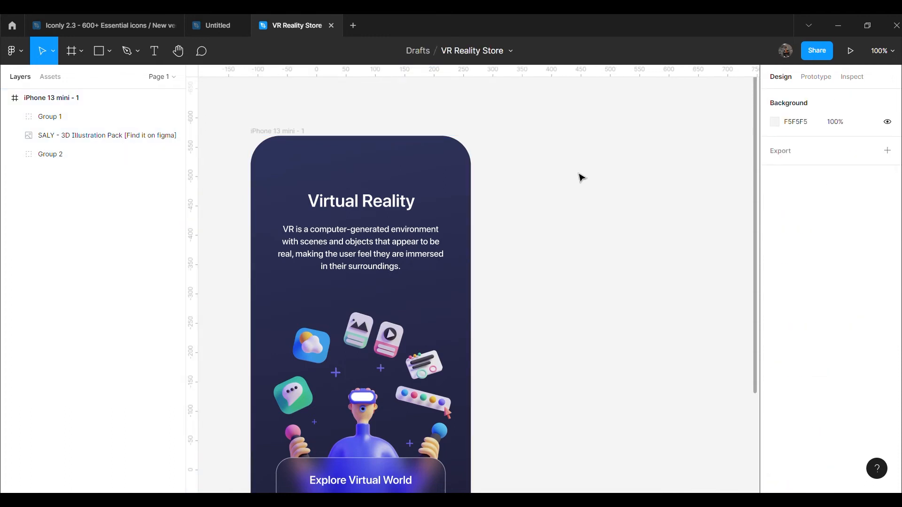
- Collapse the iPhone 13 mini - 1 frame in the layer list and duplicate it as a second screen
scroll(608, 269, down, 5)
scroll(607, 270, up, 3)
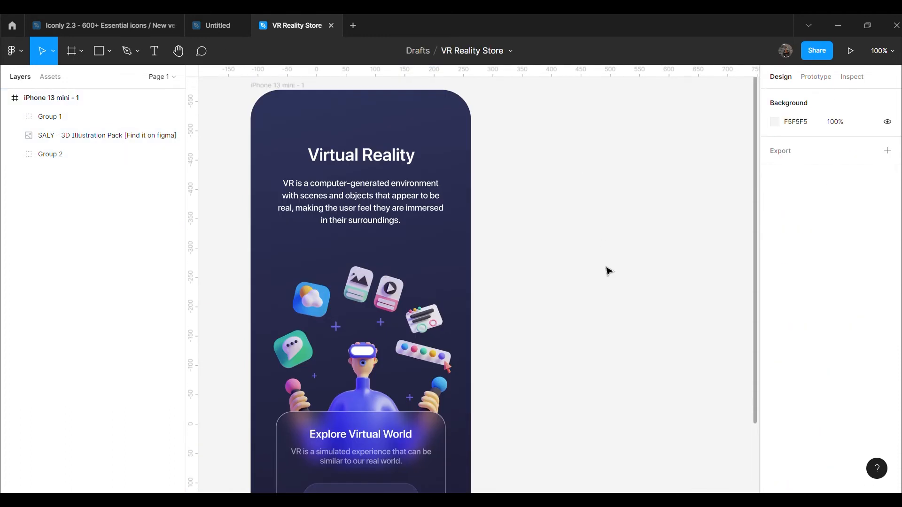
scroll(606, 275, right, 3)
scroll(684, 322, up, 2)
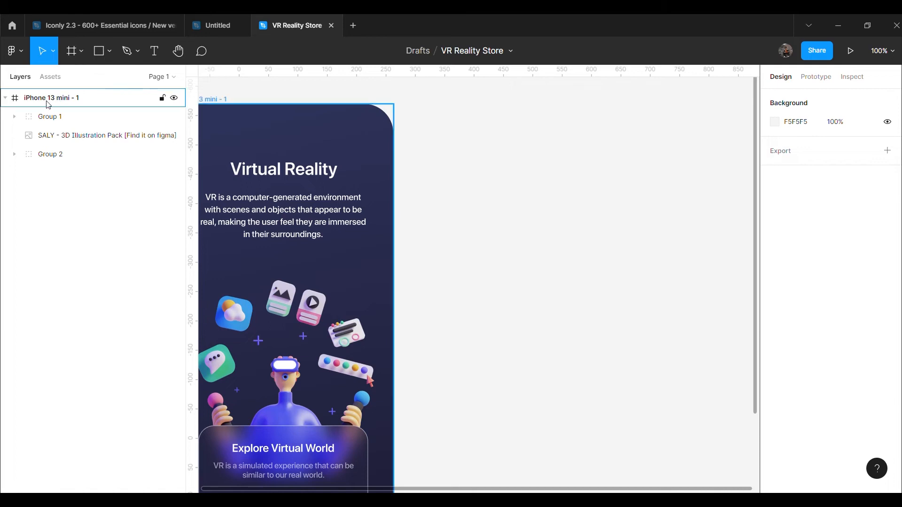
click(5, 98)
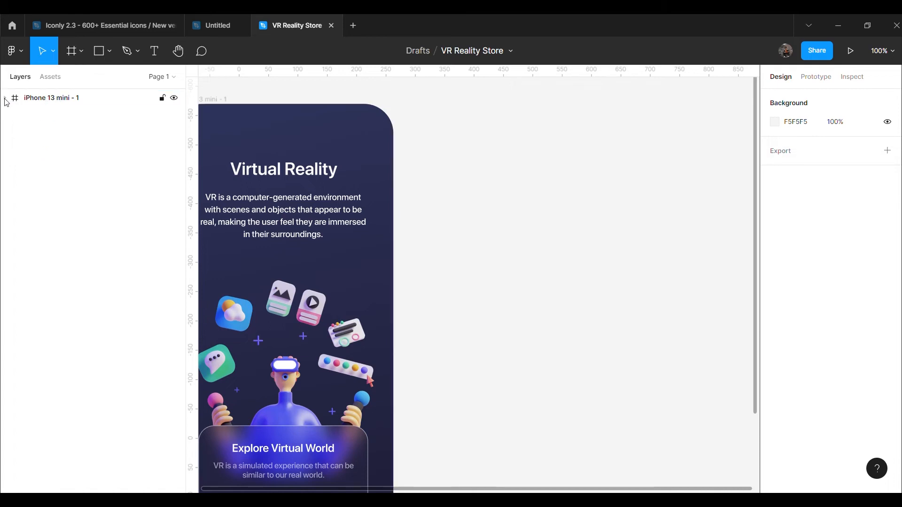
click(48, 98)
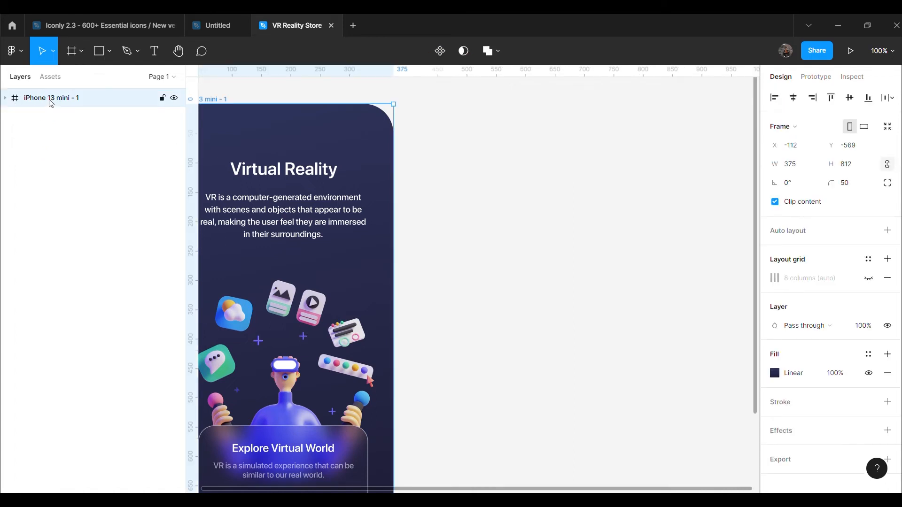
key(ctrl+d)
click(705, 277)
- Delete the heading group, the 3D illustration and the Explore Virtual World card from the duplicated screen
click(568, 233)
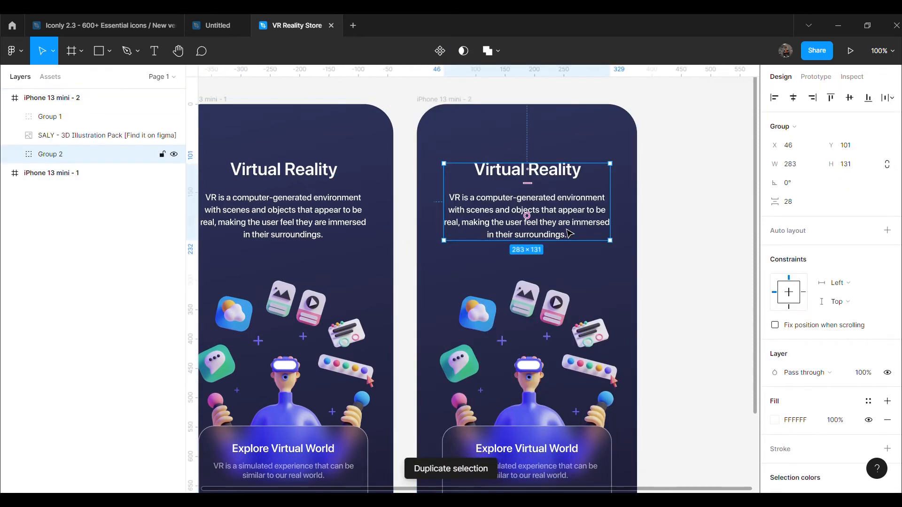
key(Delete)
scroll(566, 254, down, 2)
click(561, 269)
key(Delete)
scroll(561, 269, down, 2)
click(485, 288)
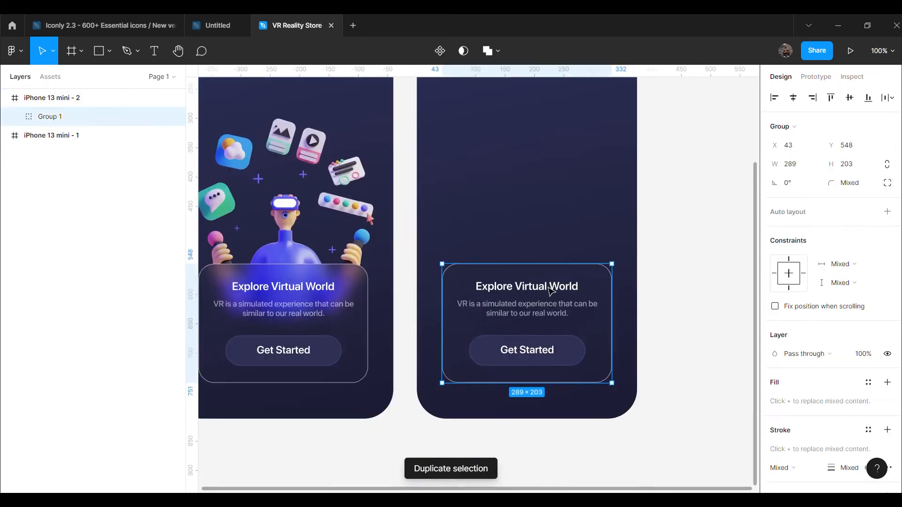
key(Delete)
scroll(694, 290, up, 3)
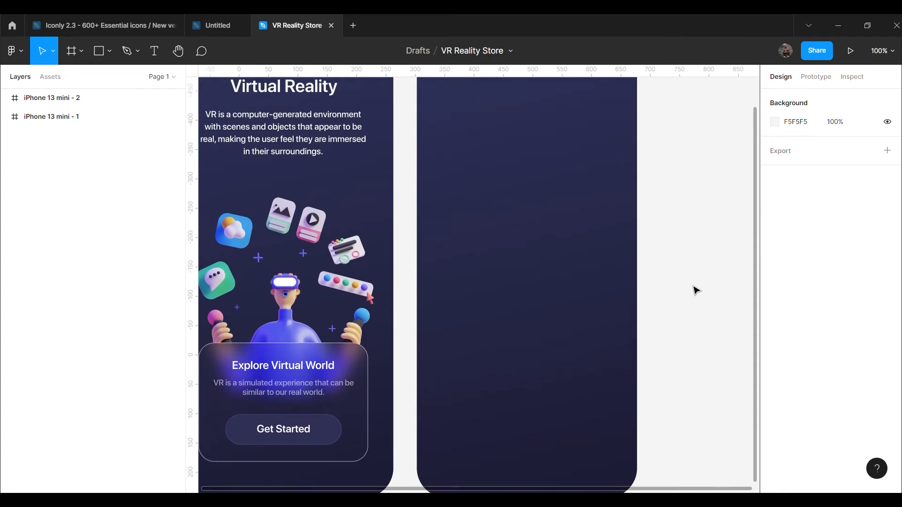
- Copy the Arrow - Left 2 icon from the Iconly 2.3 file into the iPhone 13 mini - 2 frame of VR Reality Store
scroll(749, 292, right, 2)
scroll(715, 284, up, 1)
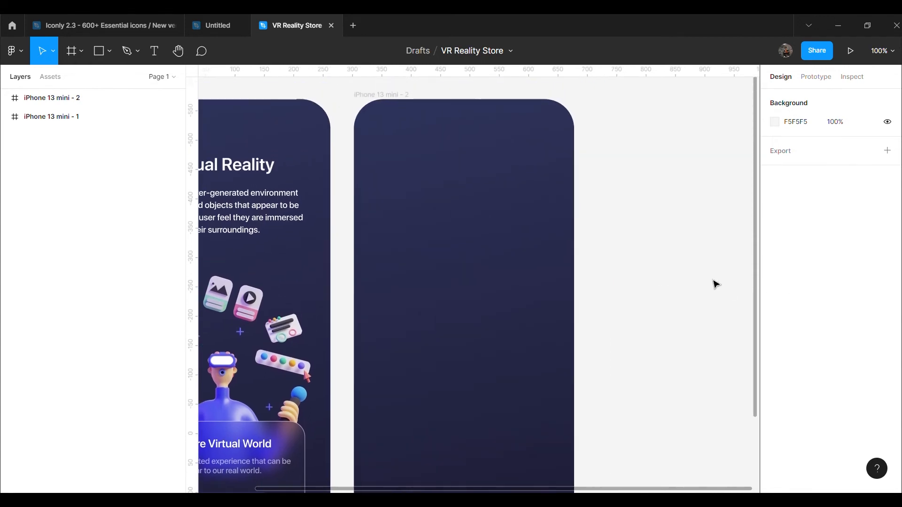
click(141, 25)
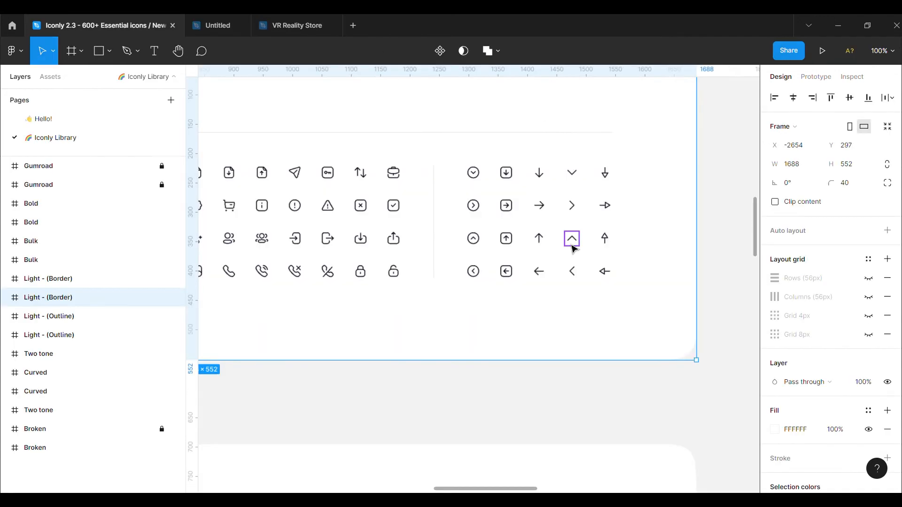
click(568, 275)
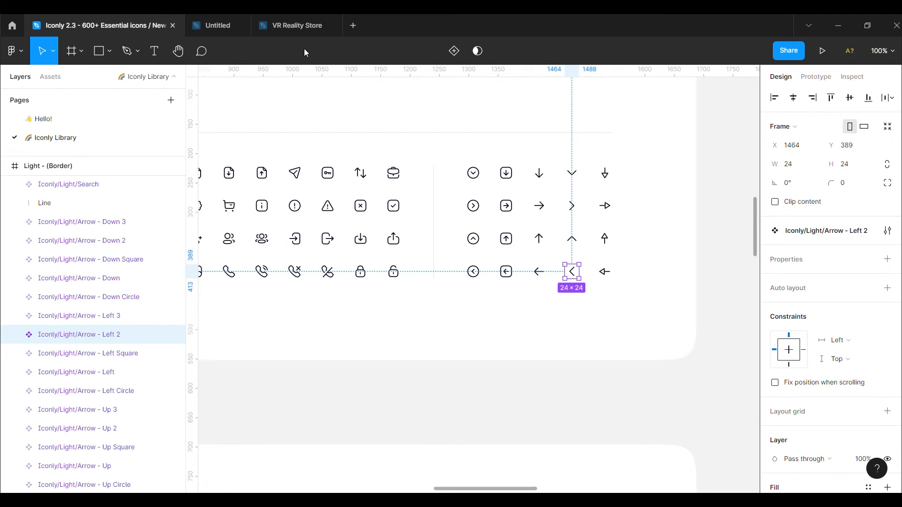
click(297, 25)
click(464, 202)
key(ctrl+v)
- Colour the back arrow FFFFFF and move it to the upper-left corner of the second screen
scroll(791, 353, down, 5)
click(774, 367)
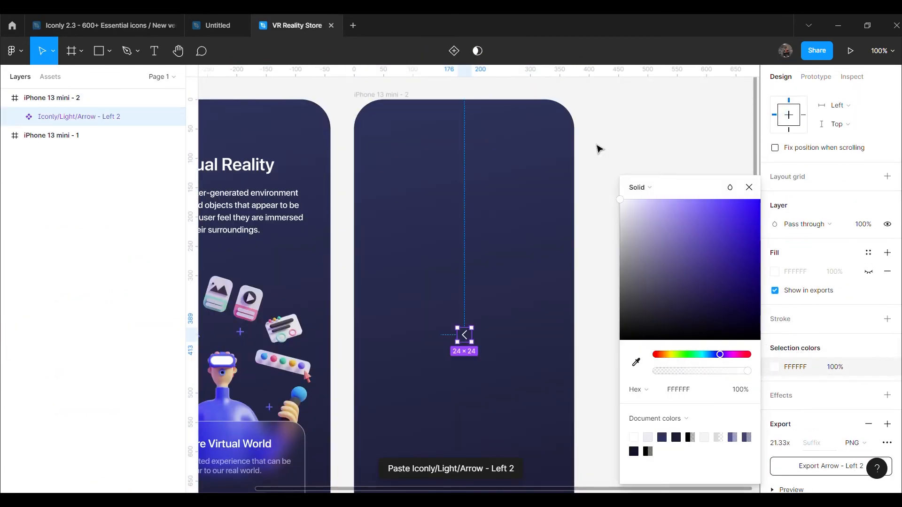
click(569, 147)
drag(468, 339, 378, 136)
- Show the second screen's column grid and nudge the inner arrow to X -3, Y 5 within its component, near the first column
click(109, 98)
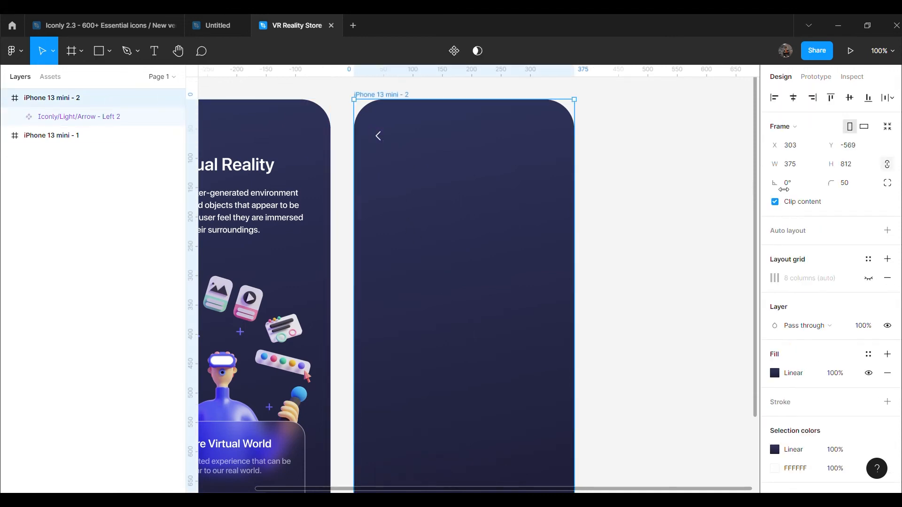
click(868, 277)
double_click(381, 138)
key(Left)
key(Left)
key(Left)
key(Left)
key(ctrl+plus)
scroll(394, 158, up, 1)
scroll(398, 161, up, 4)
scroll(399, 155, up, 2)
scroll(369, 207, down, 2)
key(Right)
key(Down)
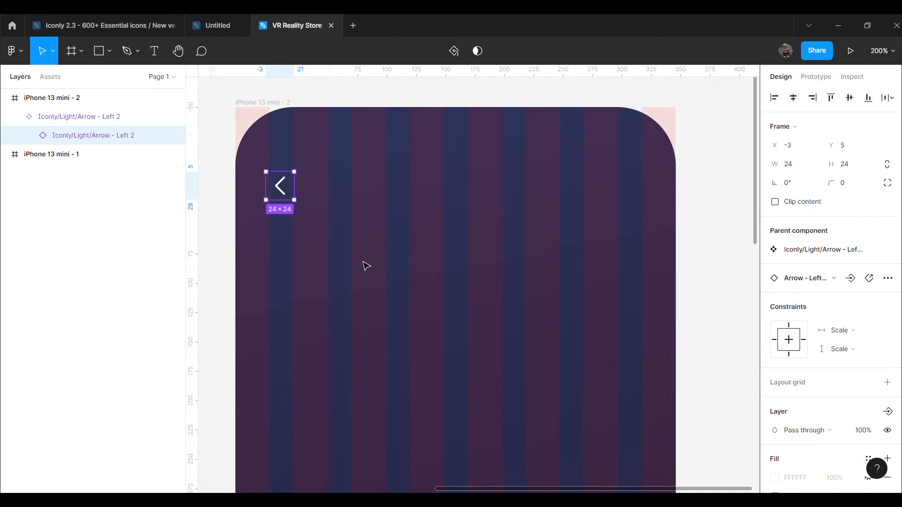
- Insert the search icon with the Feather Icons plugin
right_click(701, 221)
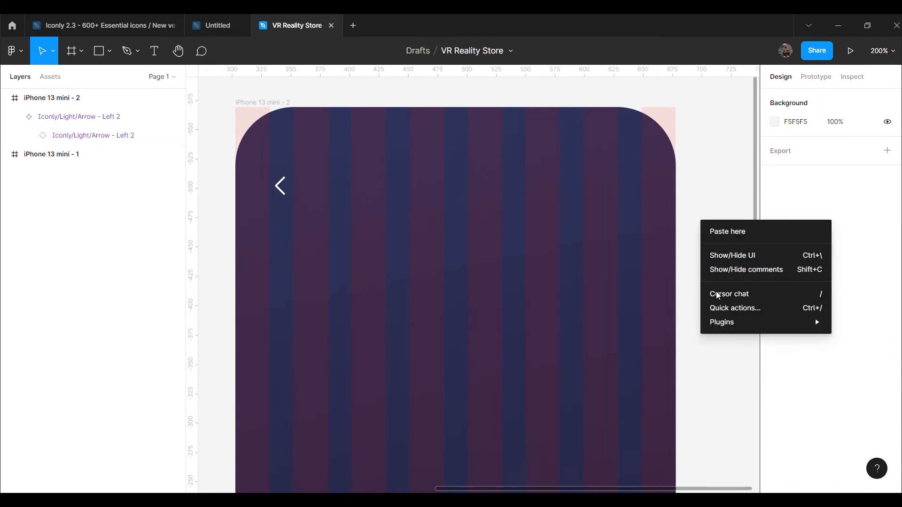
mouse_move(725, 322)
scroll(619, 298, down, 3)
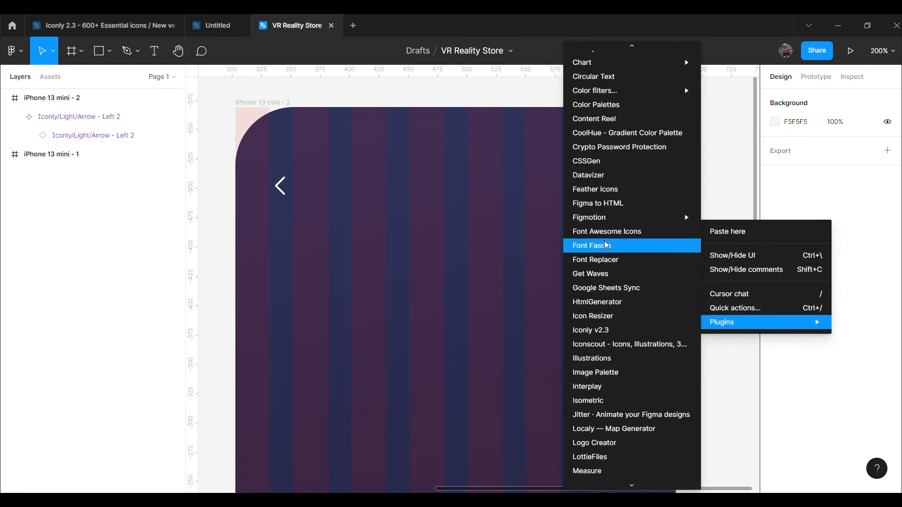
click(617, 201)
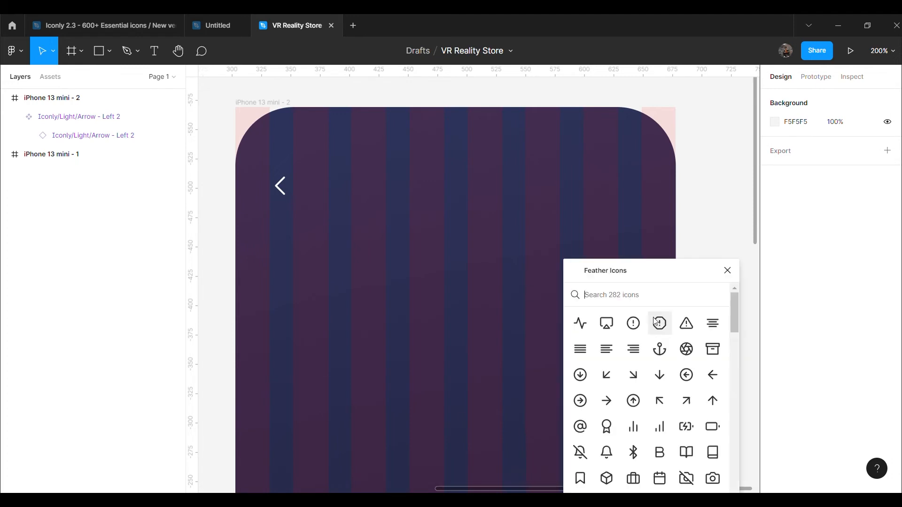
scroll(660, 379, down, 2)
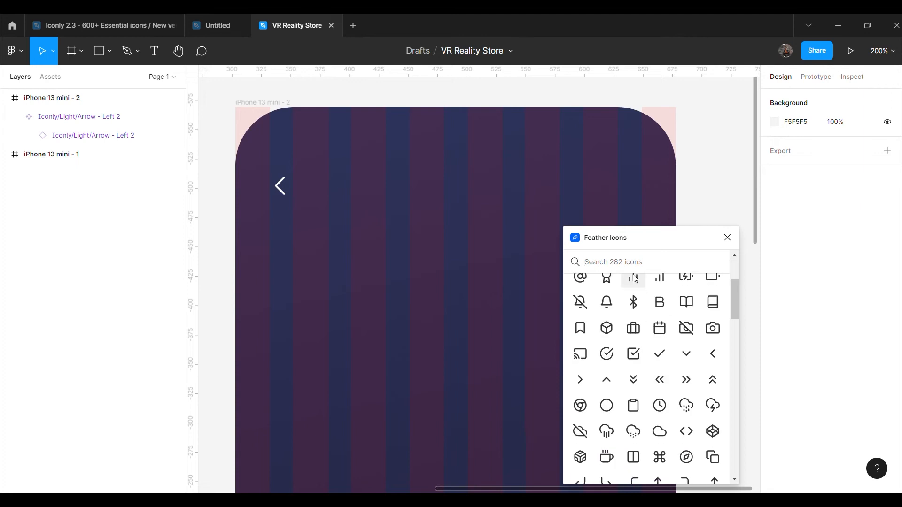
text(searc)
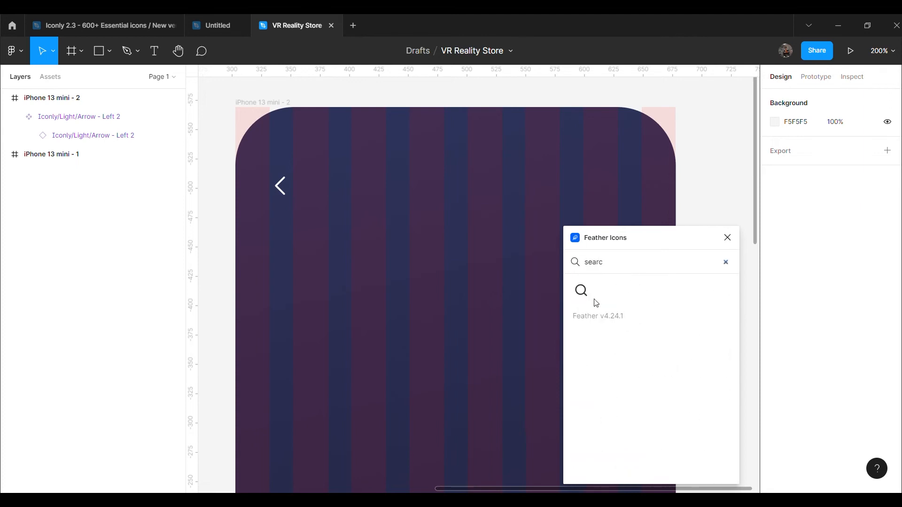
click(596, 303)
click(727, 237)
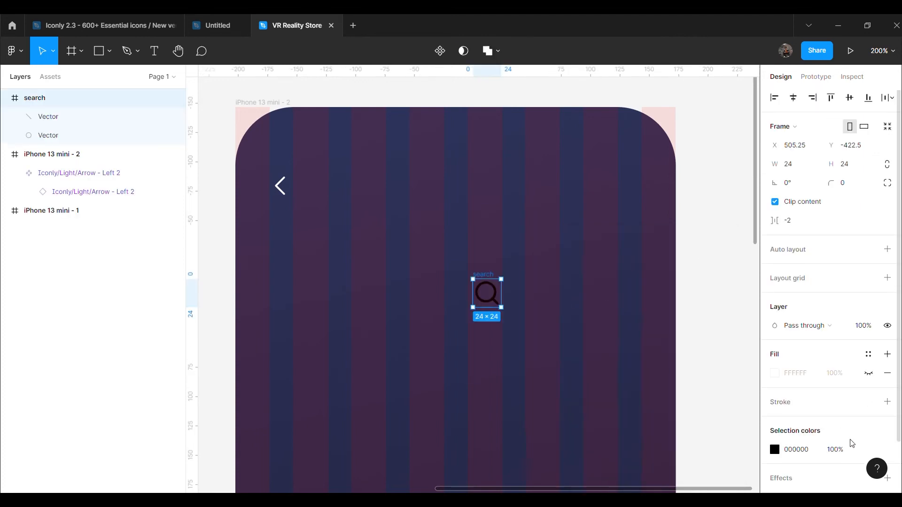
- Change the search icon's colour to FFFFFF
scroll(851, 443, down, 2)
click(774, 392)
drag(682, 311, 579, 198)
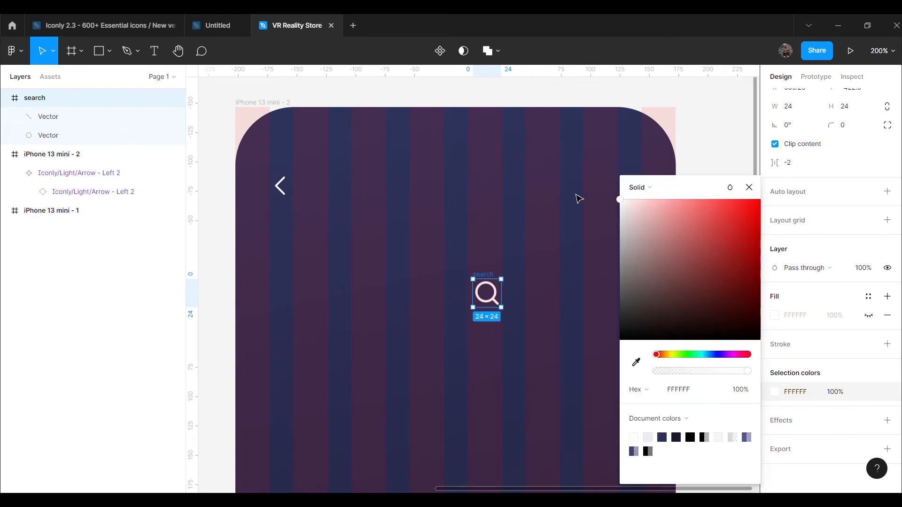
click(584, 230)
click(497, 298)
drag(497, 303, 510, 301)
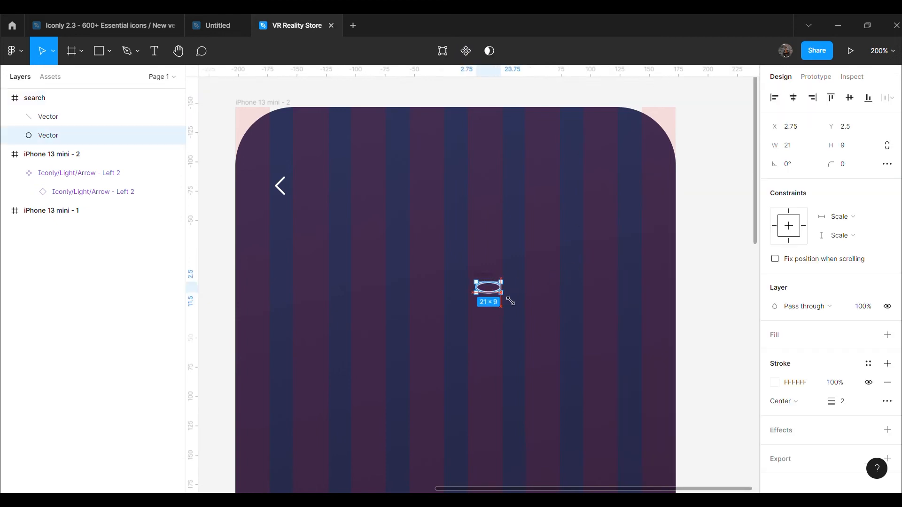
key(ctrl+z)
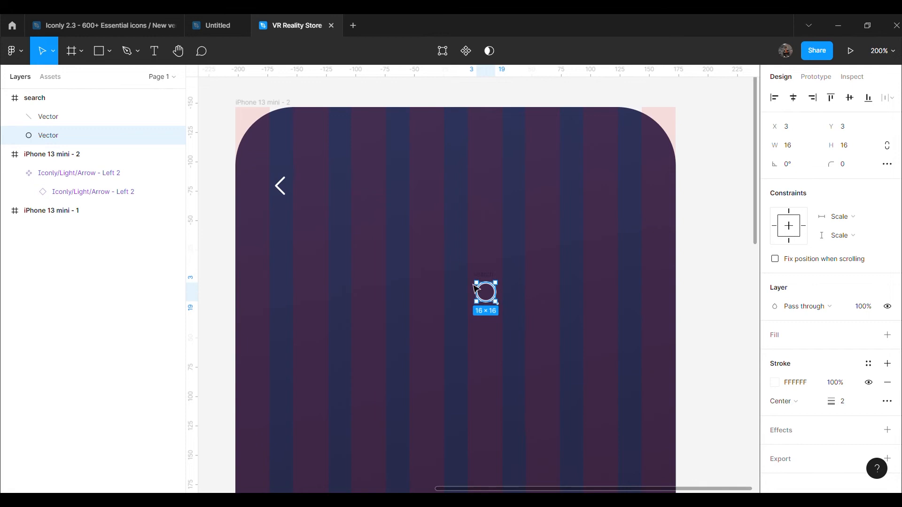
key(Escape)
- Nest the search icon inside the iPhone 13 mini - 2 frame at X 314, Y 55, level with the back arrow
drag(486, 300, 619, 188)
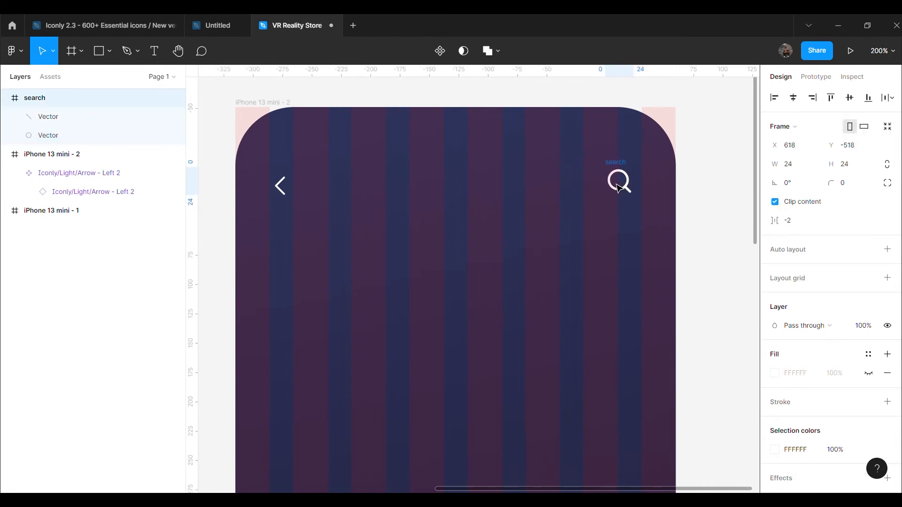
click(5, 98)
drag(24, 102, 53, 118)
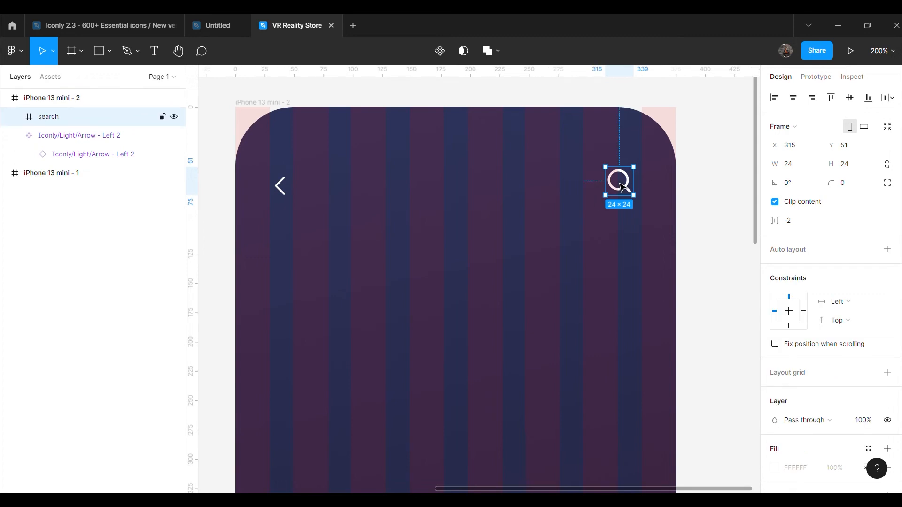
drag(622, 188, 621, 193)
- Set the stroke weight of the search icon's handle and circle vectors to 1
scroll(829, 431, down, 3)
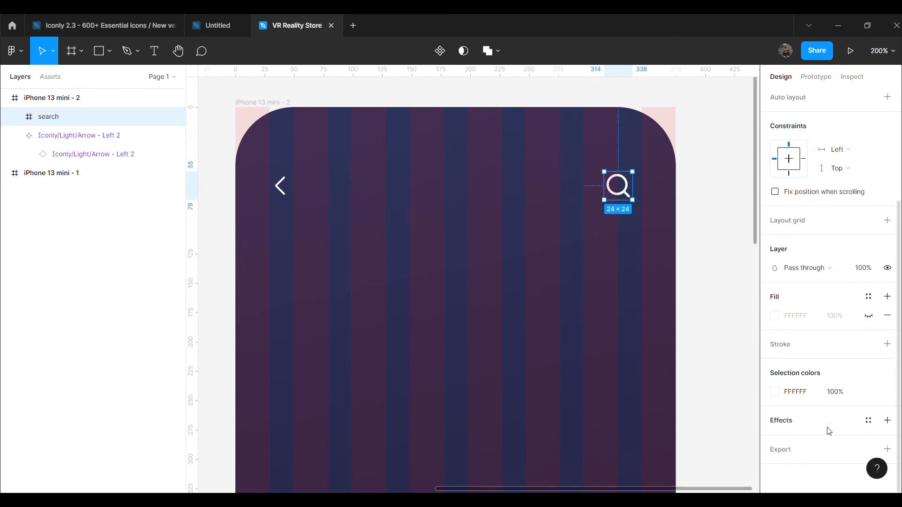
click(109, 142)
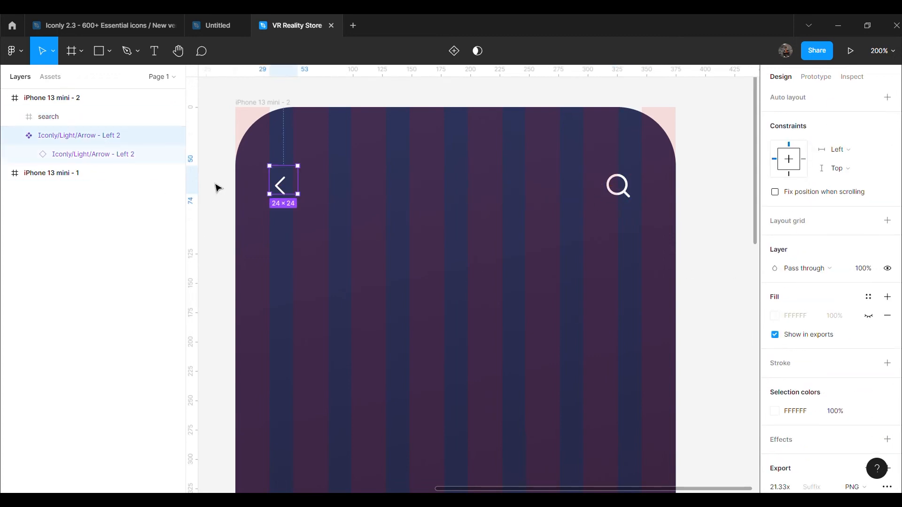
click(54, 117)
click(14, 117)
click(79, 134)
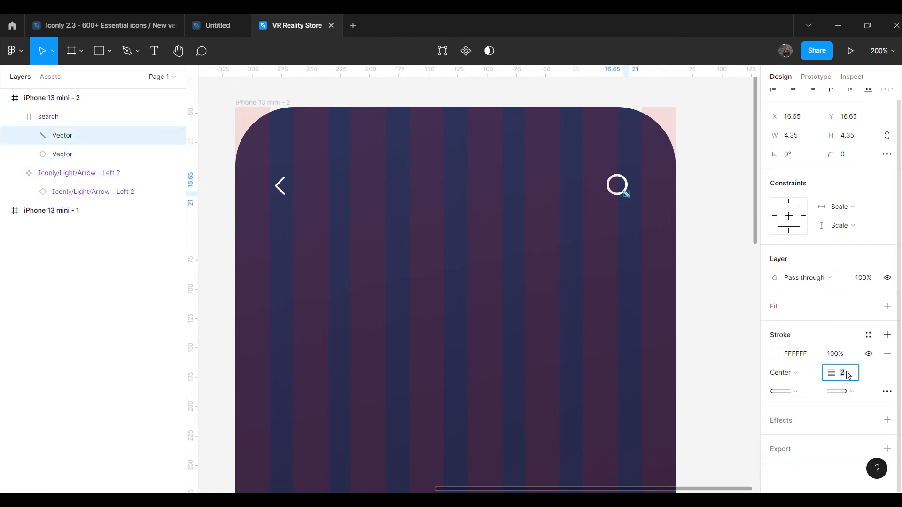
click(90, 152)
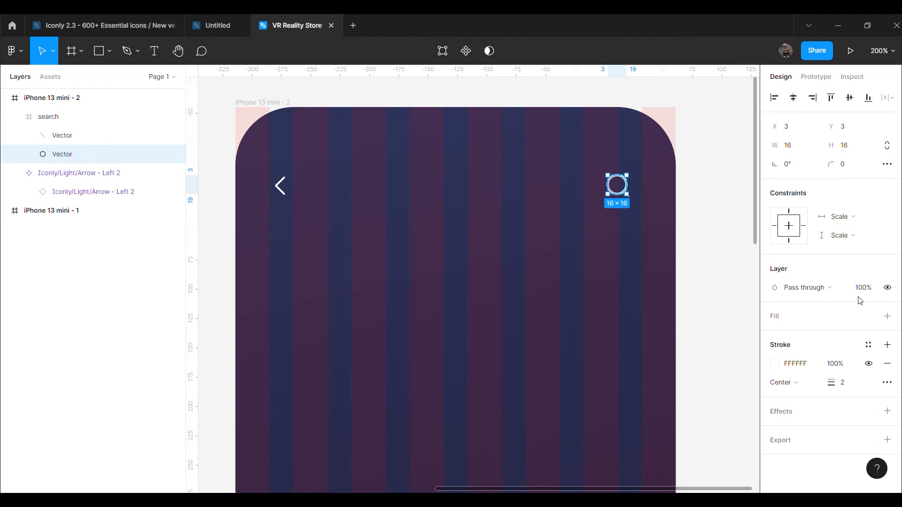
text(1)
key(Return)
click(720, 339)
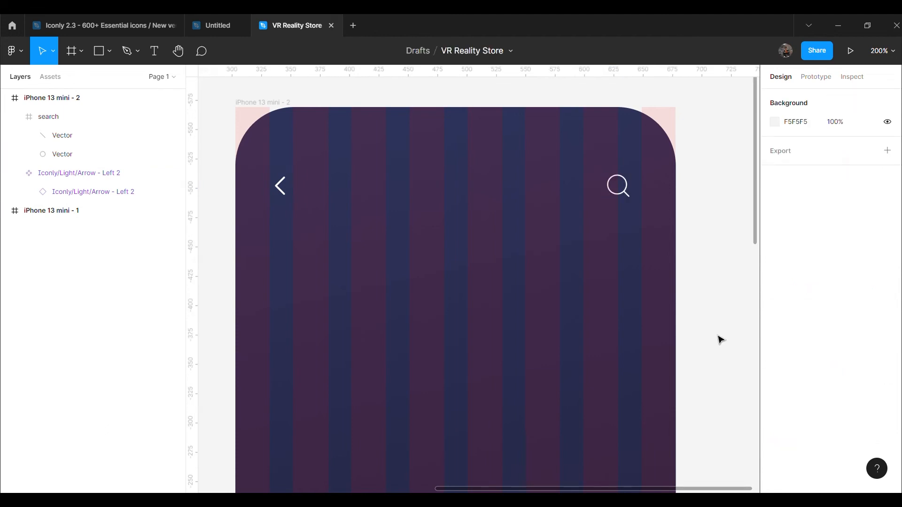
- Nudge the search icon right to X 319 to line it up with the last grid column
click(627, 197)
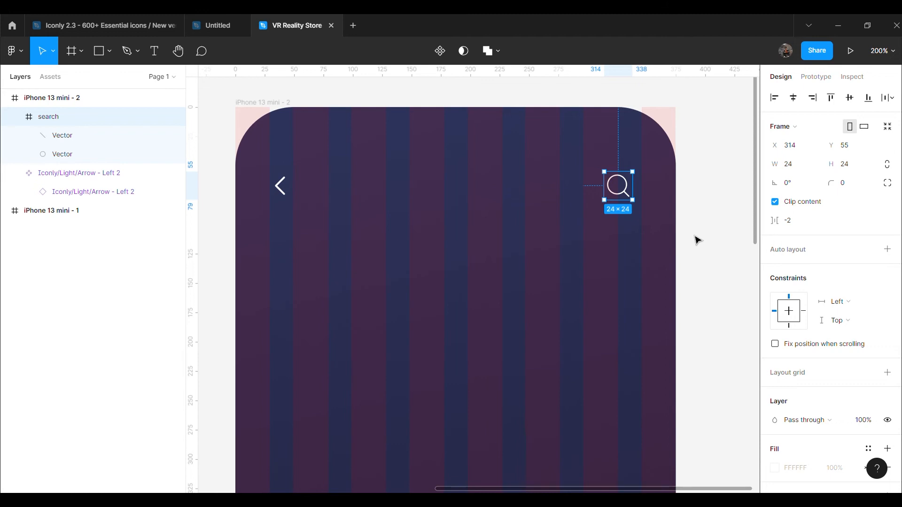
key(Right)
key(Right)
key(Right)
key(Right)
key(Right)
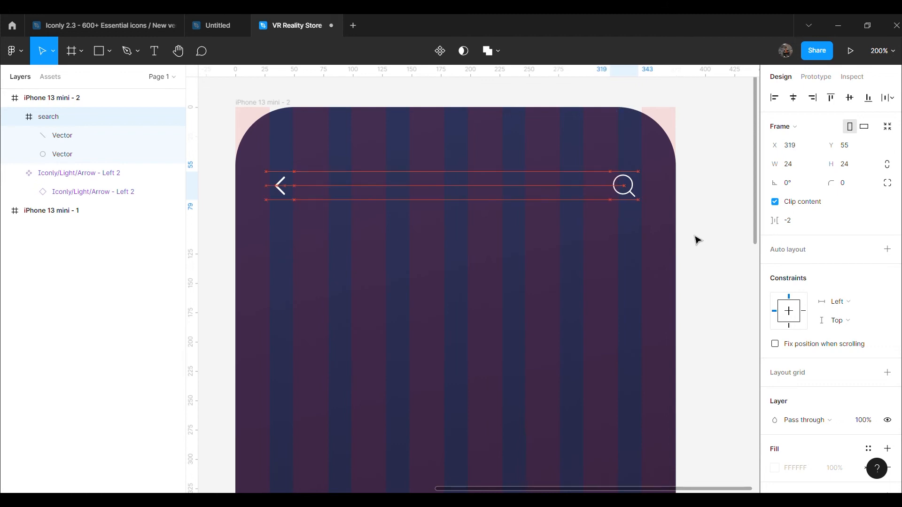
- Paste the VR headset and controllers image group into the second screen, below the header icons
click(718, 255)
key(ctrl+v)
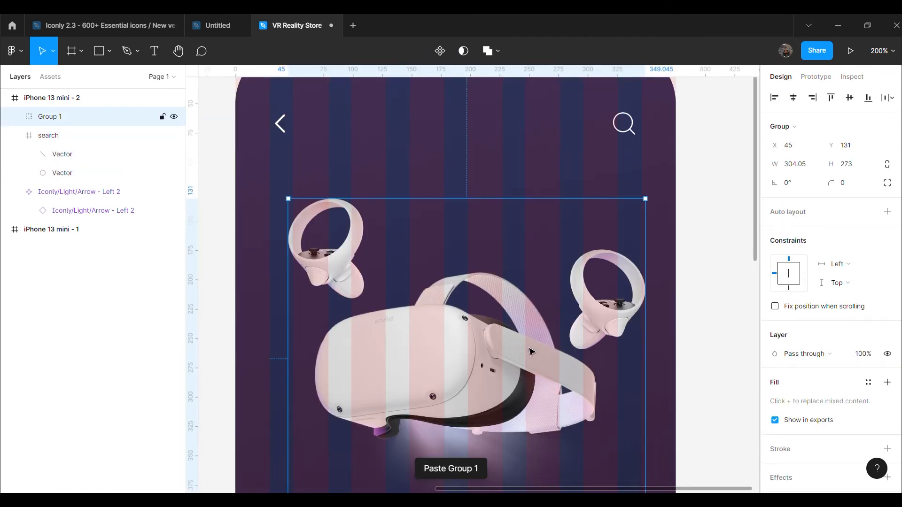
- Move the VR headset image group to X 36, Y 171 on the second screen
key(ctrl+minus)
drag(473, 343, 471, 364)
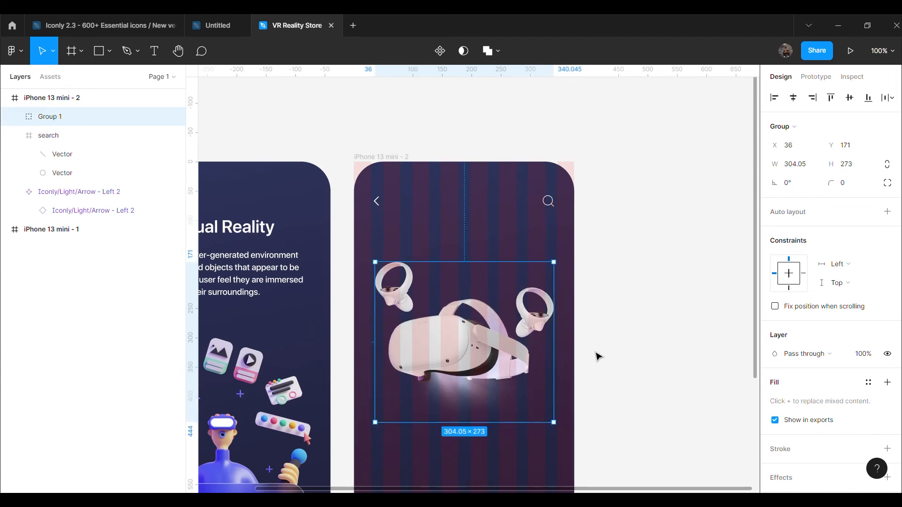
click(596, 352)
- Add the text "Oculus Quest 2" on the canvas beside the second screen
scroll(597, 351, down, 1)
scroll(599, 356, down, 2)
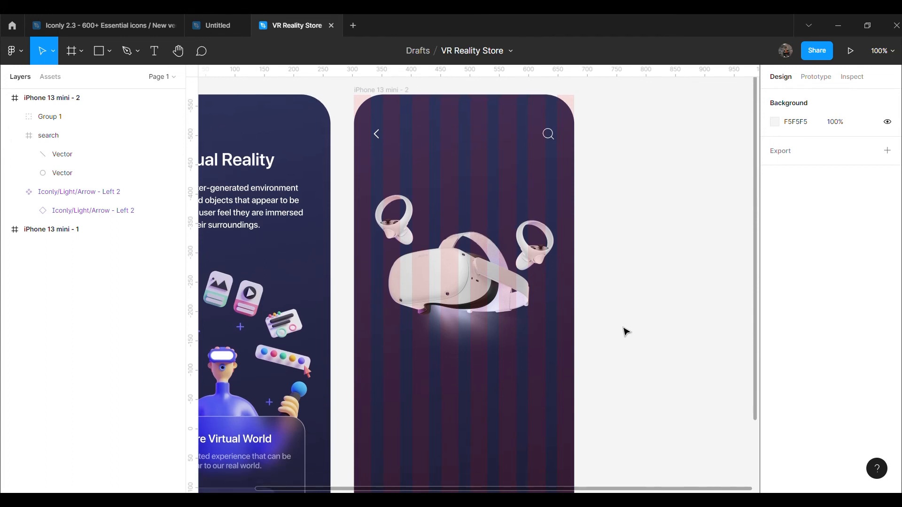
key(t)
click(592, 291)
text(Ocukus)
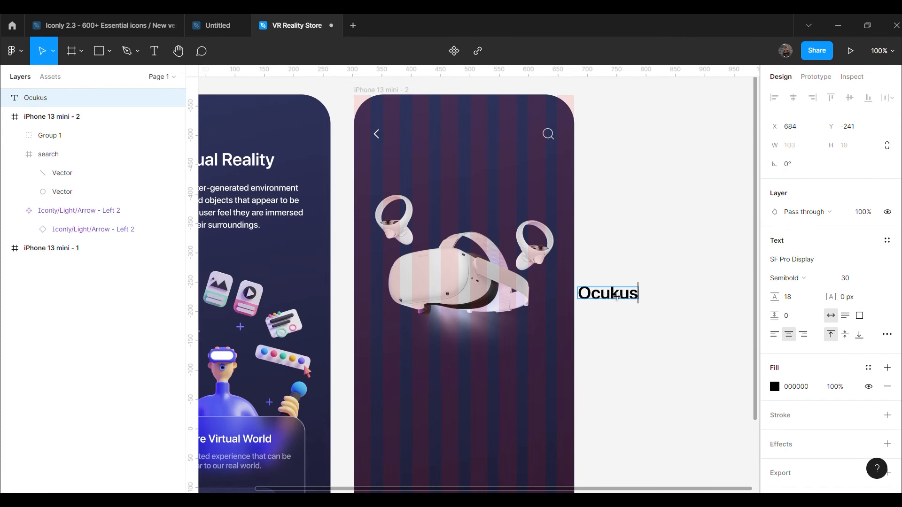
key(BackSpace)
key(BackSpace)
key(BackSpace)
text(lu)
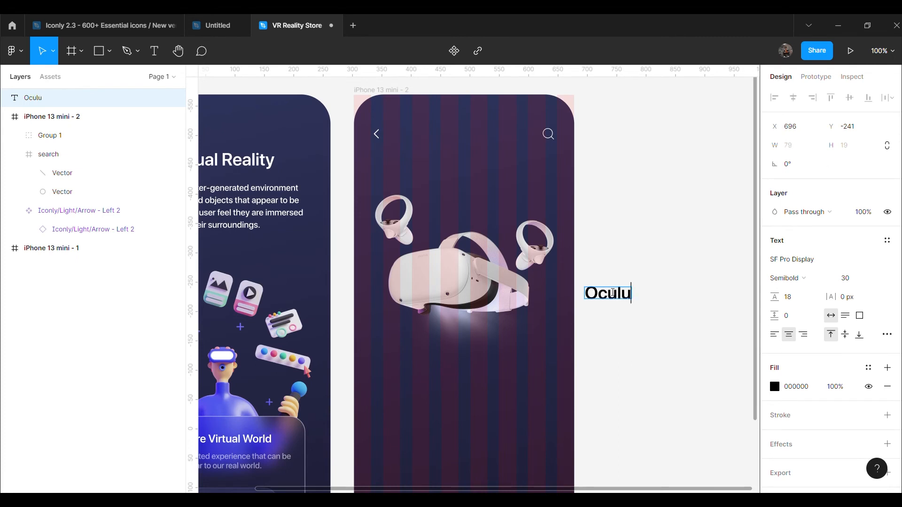
text(s Quest 2)
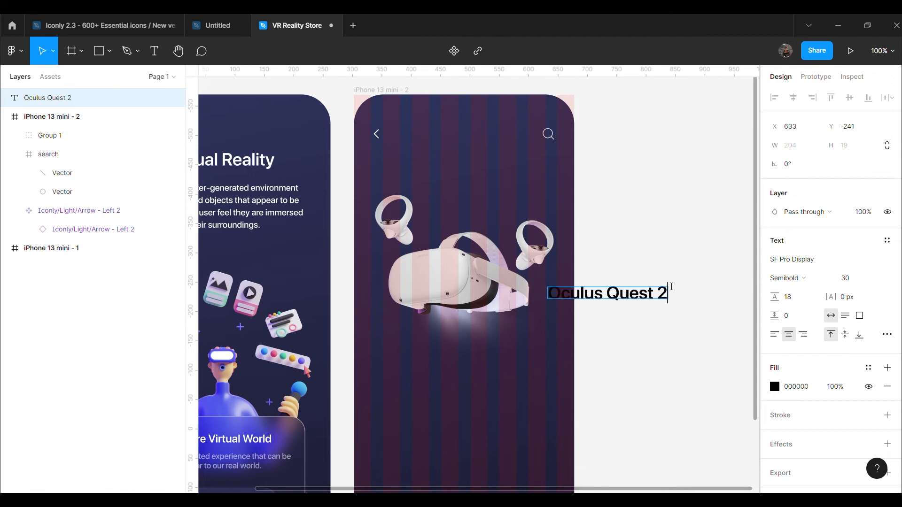
- Set the "Oculus Quest 2" text's fill to FFFFFF and its font size to 35
key(Escape)
click(774, 386)
drag(667, 258, 603, 188)
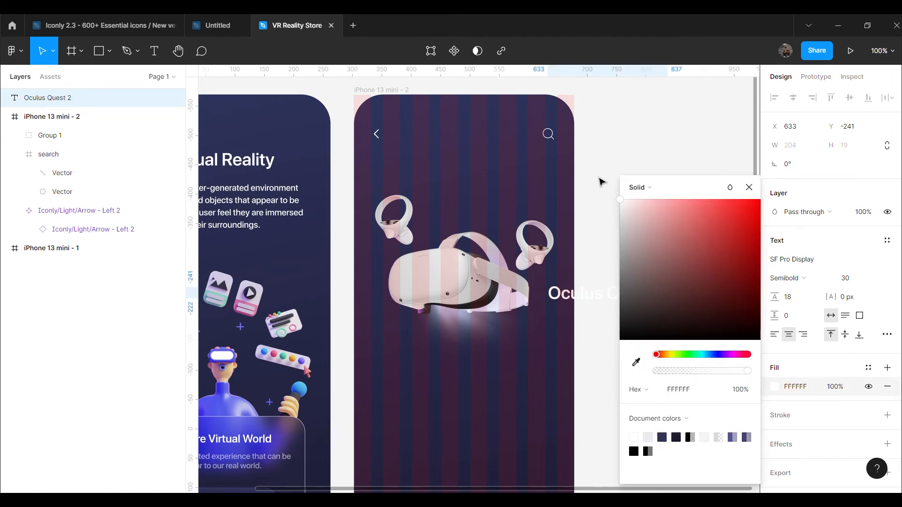
click(604, 188)
click(652, 293)
click(852, 279)
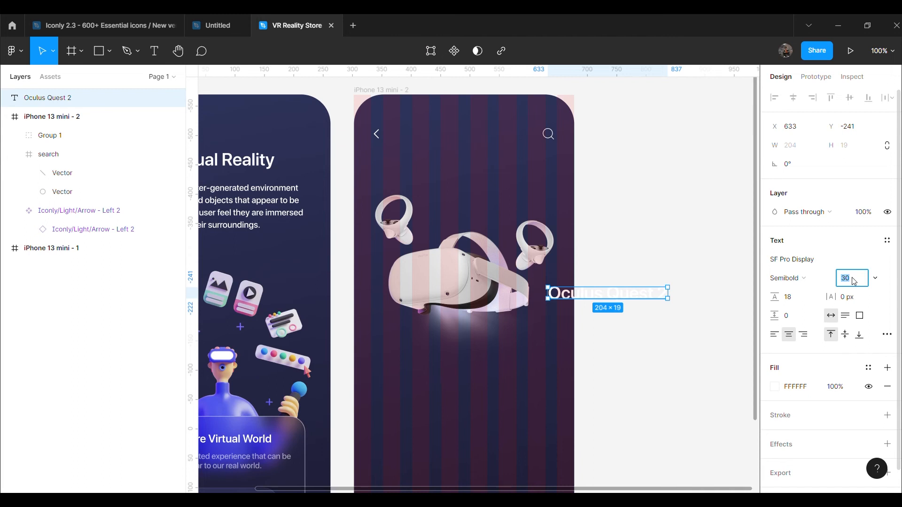
text(35)
click(704, 252)
- Move the "Oculus Quest 2" title into the second screen below the headset image, at X 29, Y 444
click(640, 300)
drag(640, 300, 481, 275)
scroll(463, 414, down, 3)
click(607, 296)
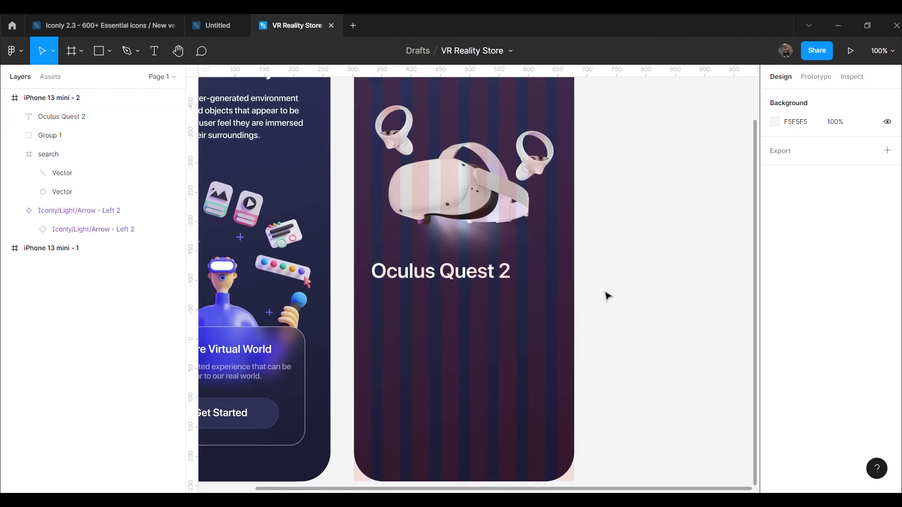
- Paste the Oculus Quest 2 description paragraph below the title and position it at X 38, Y 505
key(ctrl+v)
drag(483, 309, 481, 332)
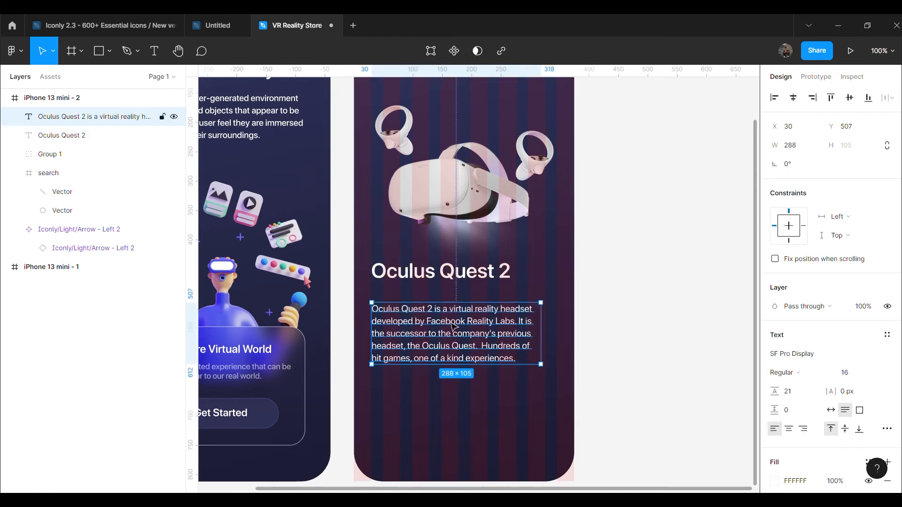
key(Right)
key(Right)
key(Up)
key(Up)
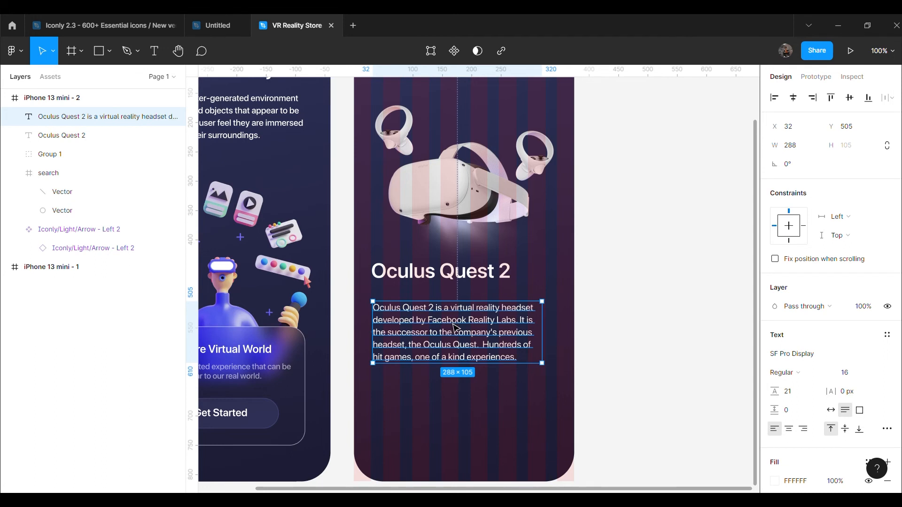
key(Right)
key(Right)
key(Right)
key(Right)
key(Right)
key(Right)
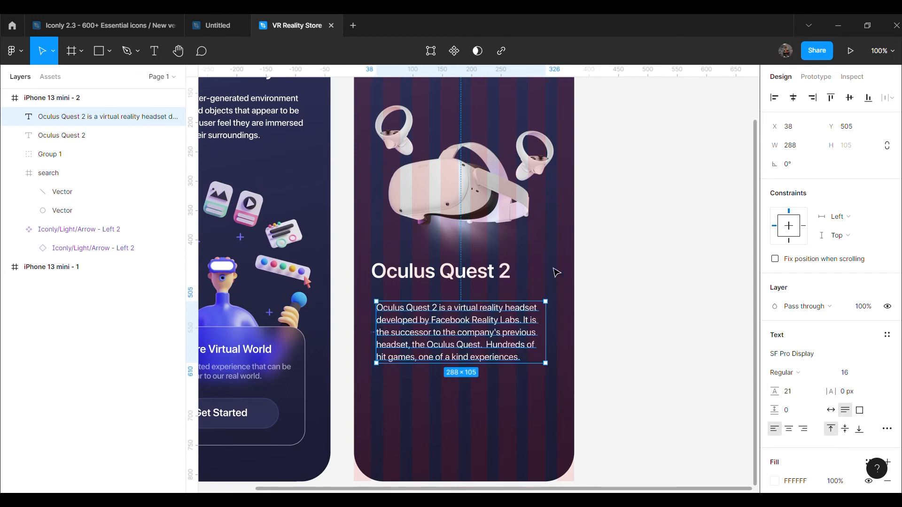
click(623, 245)
- Place a vertical ruler guide along the left edge of the "Oculus Quest 2" title
key(ctrl+plus)
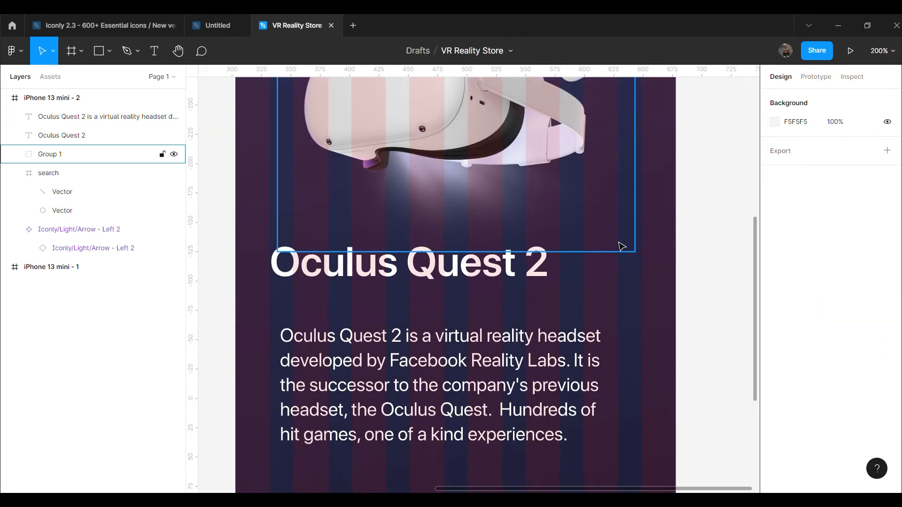
scroll(593, 285, down, 3)
key(ctrl+minus)
click(488, 214)
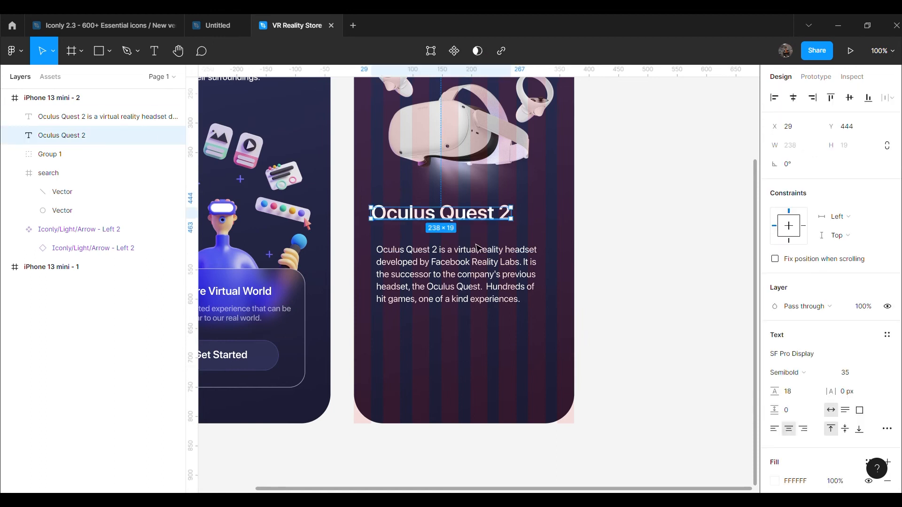
drag(192, 277, 382, 282)
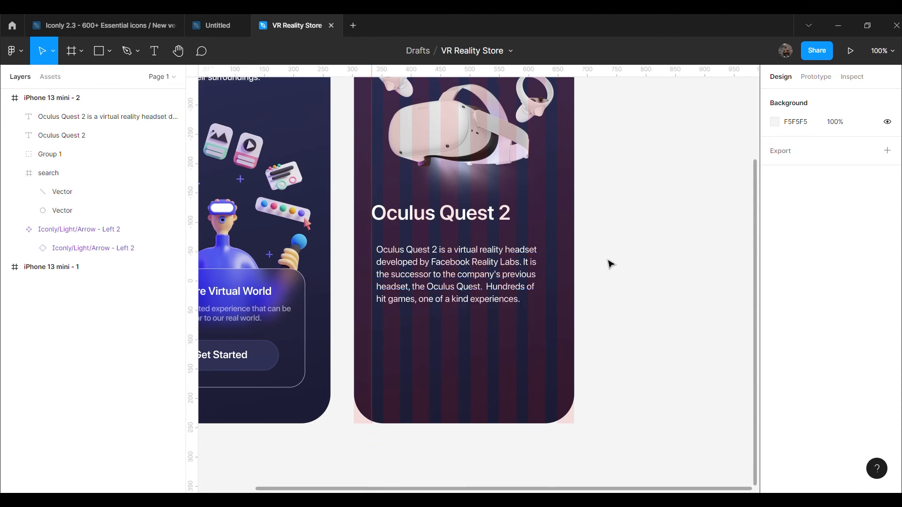
- Align the description paragraph to the guide at X 29 and widen its text box to 311
key(ctrl+plus)
drag(513, 330, 503, 330)
drag(608, 281, 644, 284)
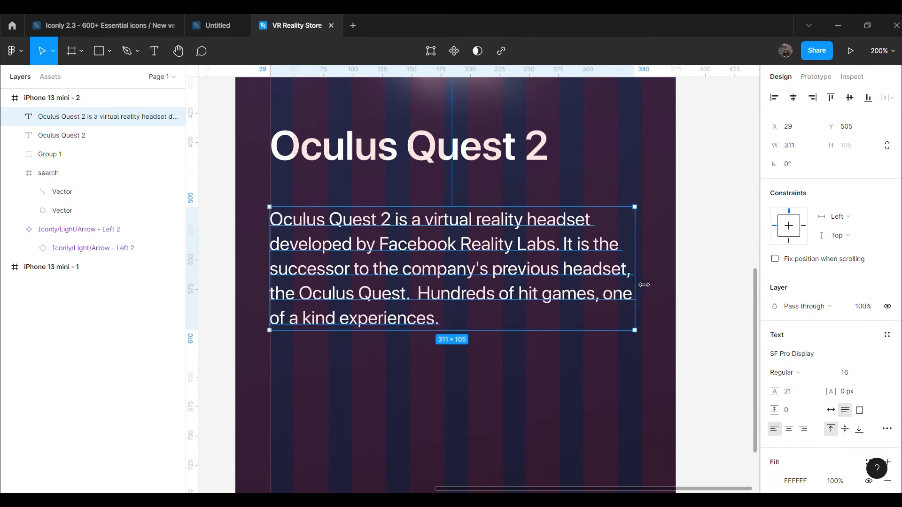
- Set the description paragraph's line height to 24
click(794, 395)
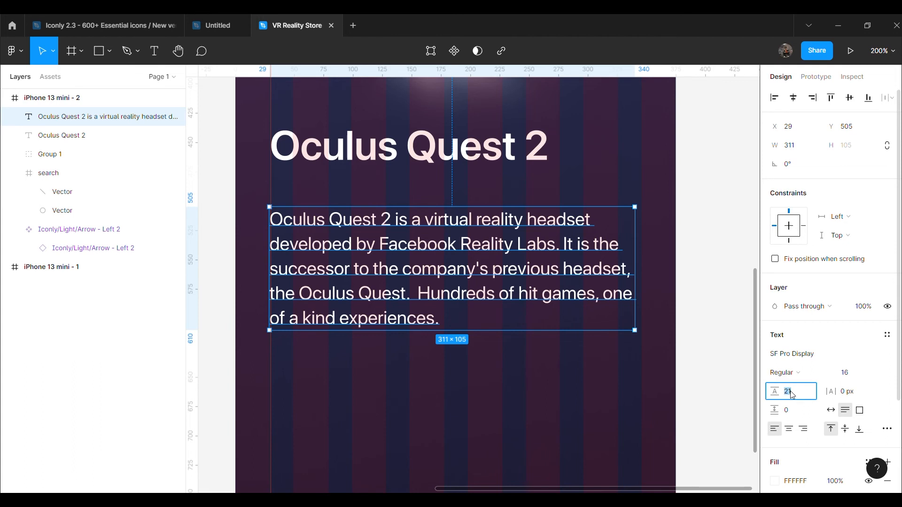
text(22)
key(Return)
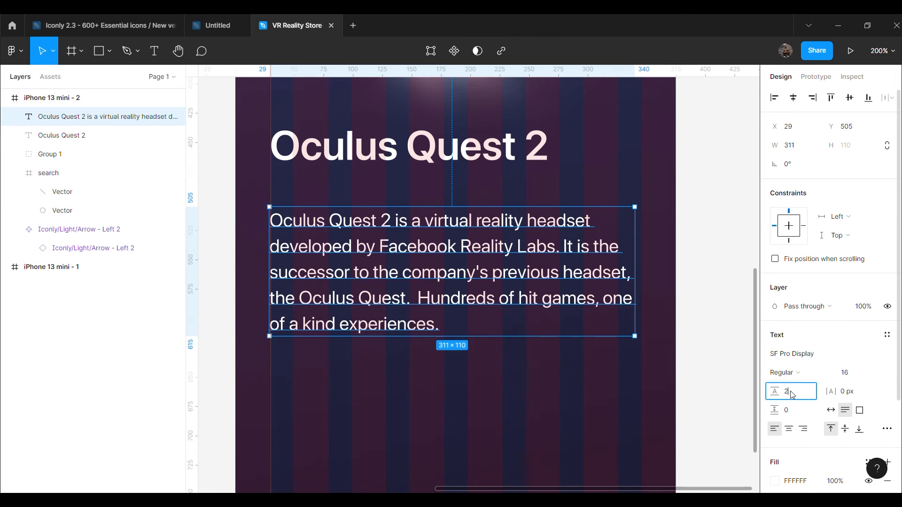
text(24)
key(Return)
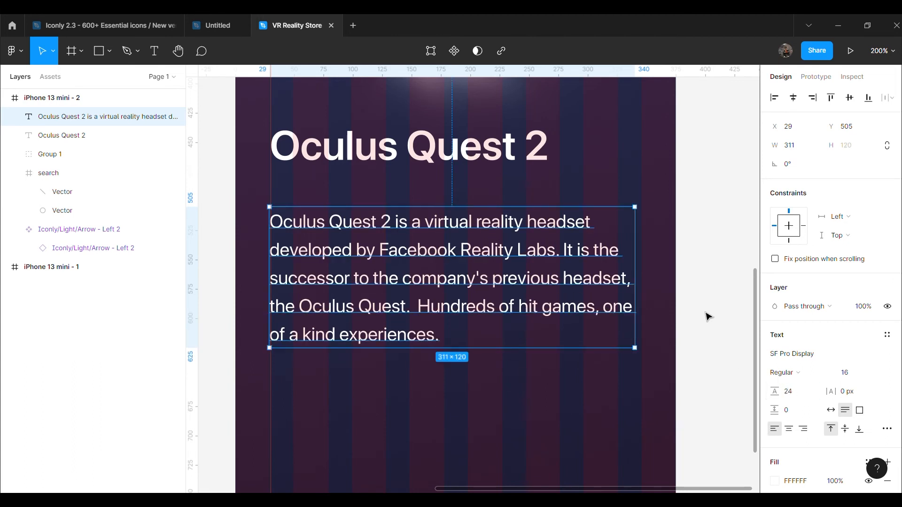
click(707, 315)
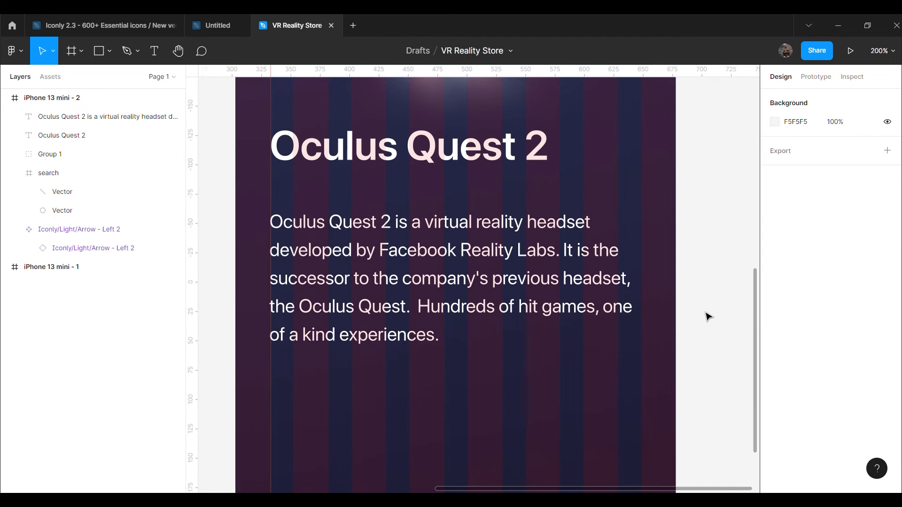
click(596, 308)
click(700, 315)
- Draw a 40 × 52 rectangle below the description and set its corner radius to 30
scroll(686, 322, down, 5)
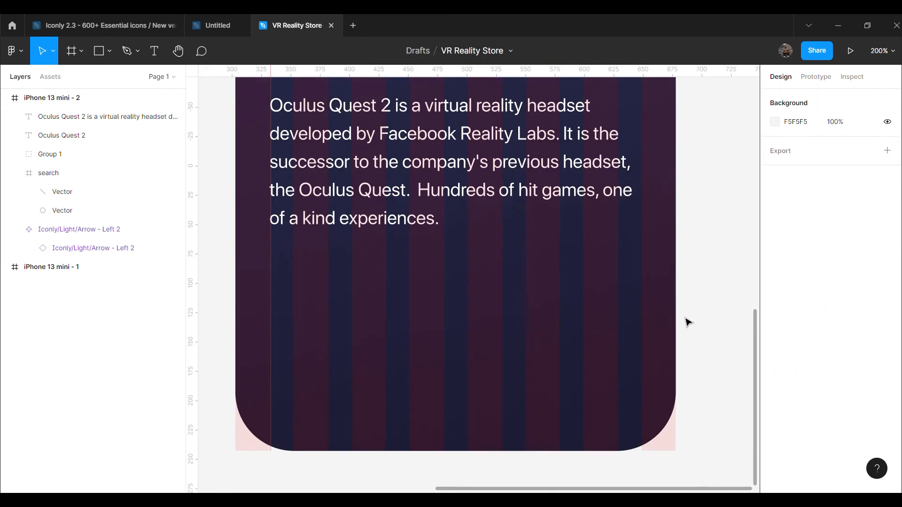
click(109, 51)
click(87, 77)
mouse_move(338, 322)
mouse_down()
mouse_move(352, 362)
mouse_move(387, 383)
mouse_up()
click(464, 358)
click(374, 354)
click(863, 165)
key(Return)
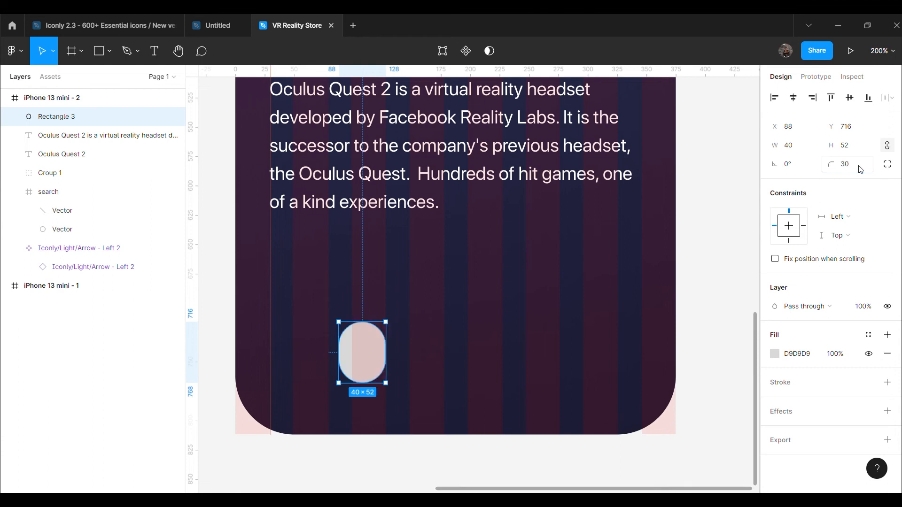
- Fill the small rounded rectangle with FFFFFF and move it to X 30, Y 725
click(776, 353)
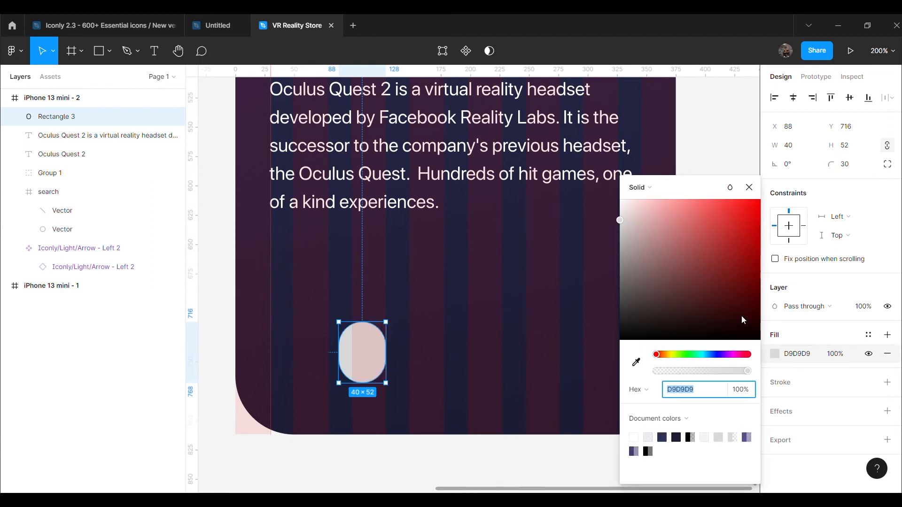
drag(743, 320, 587, 146)
click(416, 346)
drag(382, 361, 317, 373)
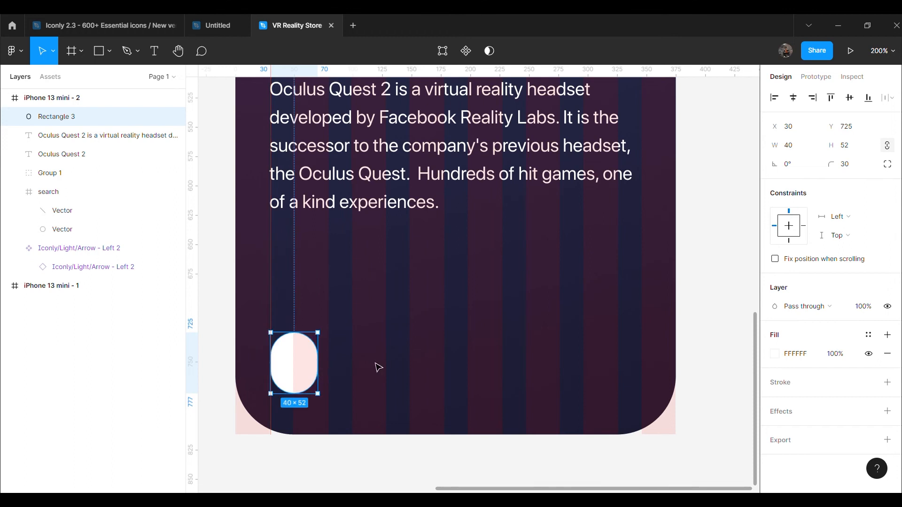
- Resize the white rounded rectangle to 54 × 68 without locked proportions and move it to X 29, Y 701
click(809, 152)
key(Return)
click(861, 144)
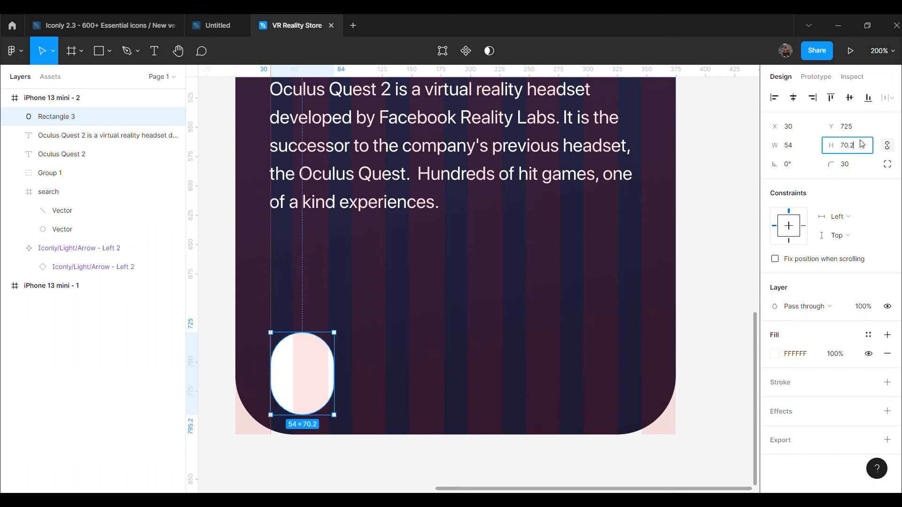
click(884, 146)
click(858, 147)
text(68)
key(Return)
drag(309, 373, 308, 346)
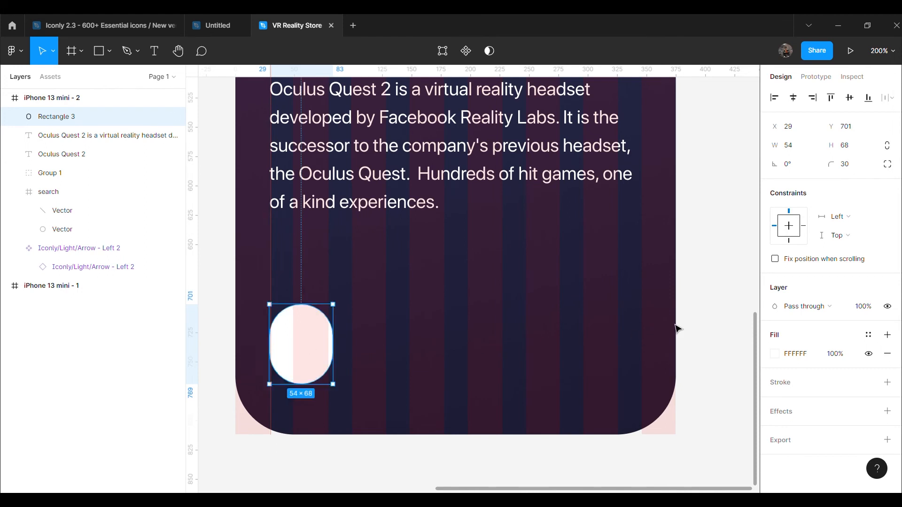
click(682, 328)
- Draw a wide rectangle beside the white shape, sized 244 × 55 at X 100, Y 707
key(r)
mouse_move(369, 321)
mouse_down()
mouse_move(425, 375)
mouse_move(656, 386)
mouse_up()
drag(519, 368, 513, 366)
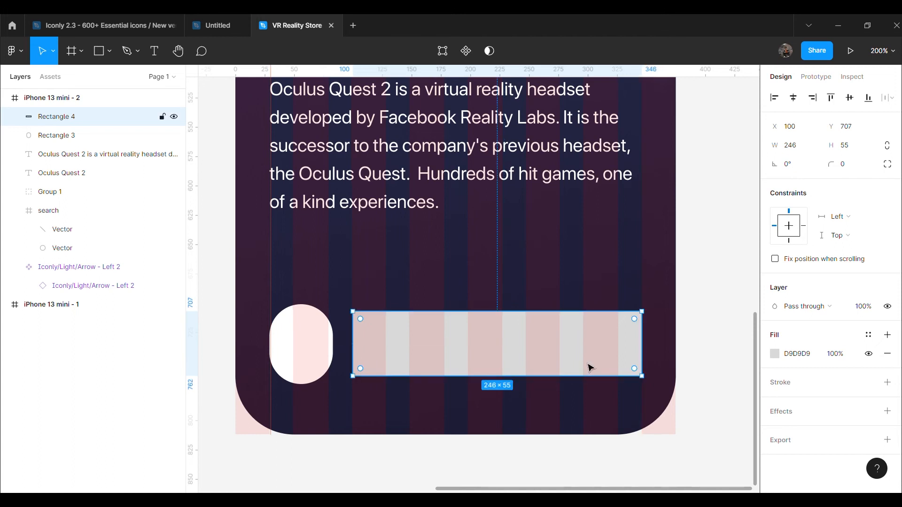
drag(650, 357, 646, 358)
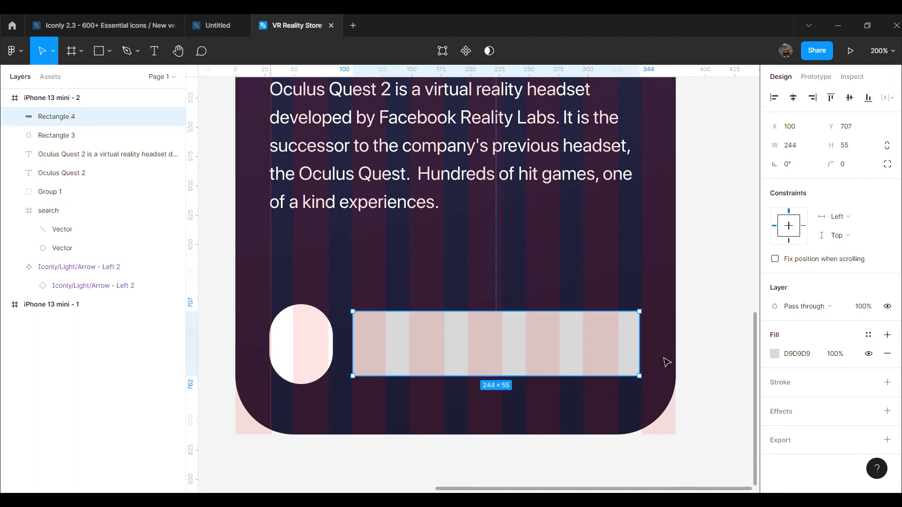
click(714, 341)
- Set the wide rectangle's corner radius to 30 and shift it to X 99
click(422, 346)
click(867, 165)
text(20)
key(Return)
click(609, 233)
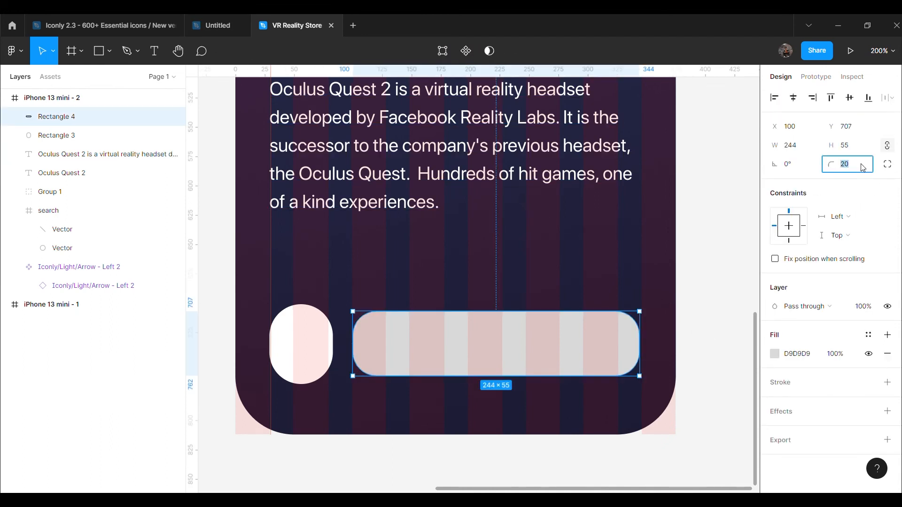
text(30)
key(Return)
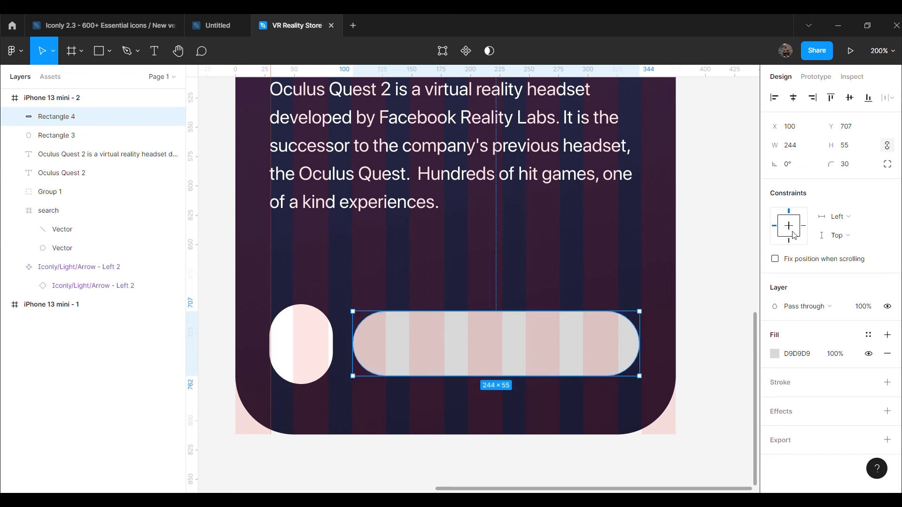
drag(557, 356, 558, 356)
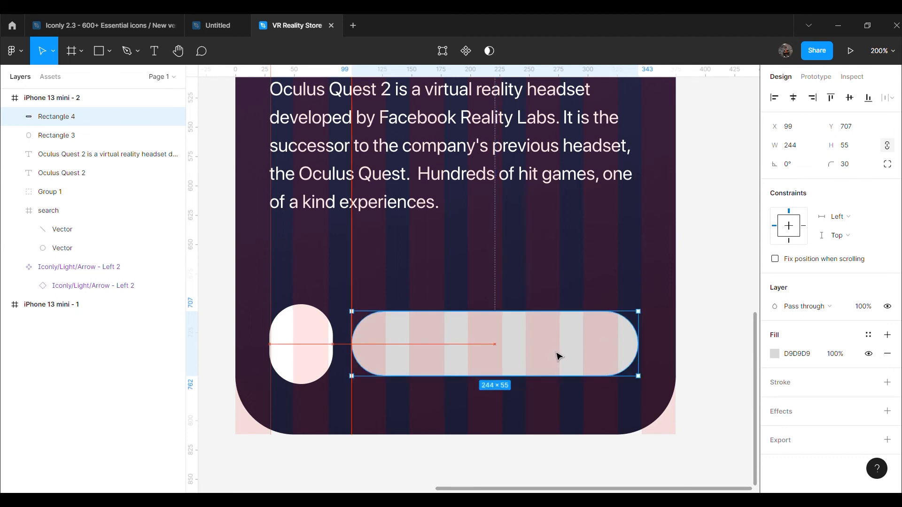
click(726, 284)
- Set the wide rounded rectangle's fill colour to 362D62
click(491, 333)
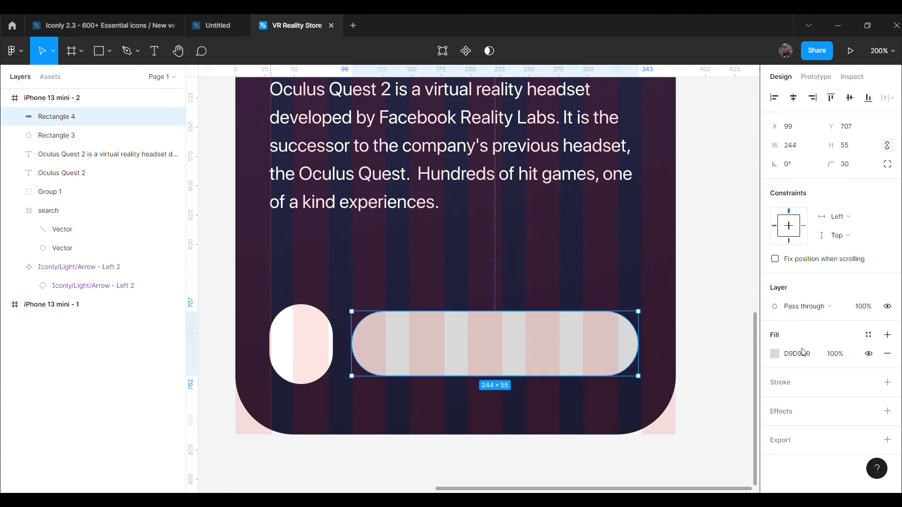
click(802, 354)
text(362D52)
key(Return)
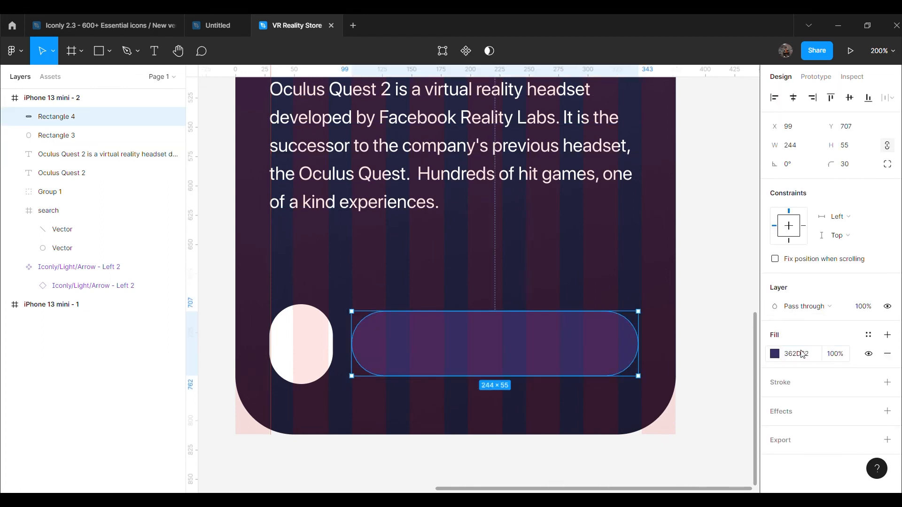
click(723, 247)
drag(511, 368, 540, 358)
click(701, 278)
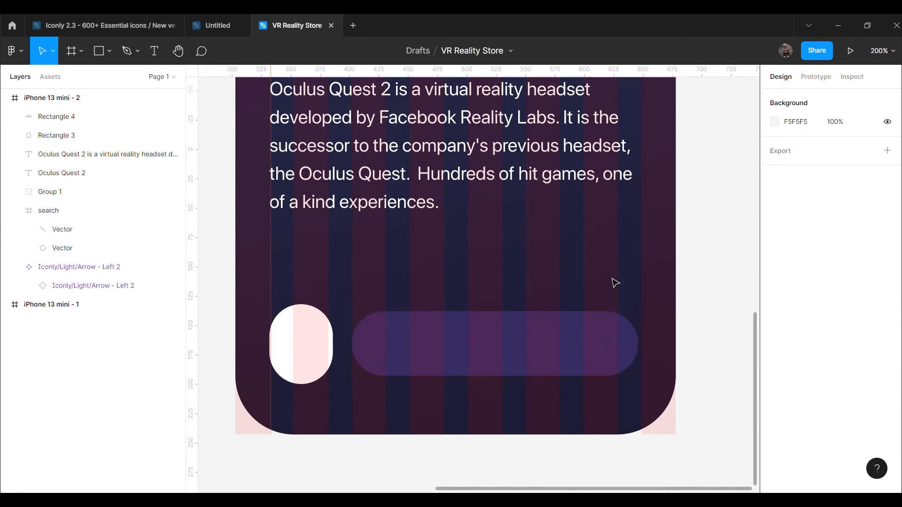
- Paste the heart icon into the second screen and center it on the white rounded shape
click(314, 356)
key(ctrl+v)
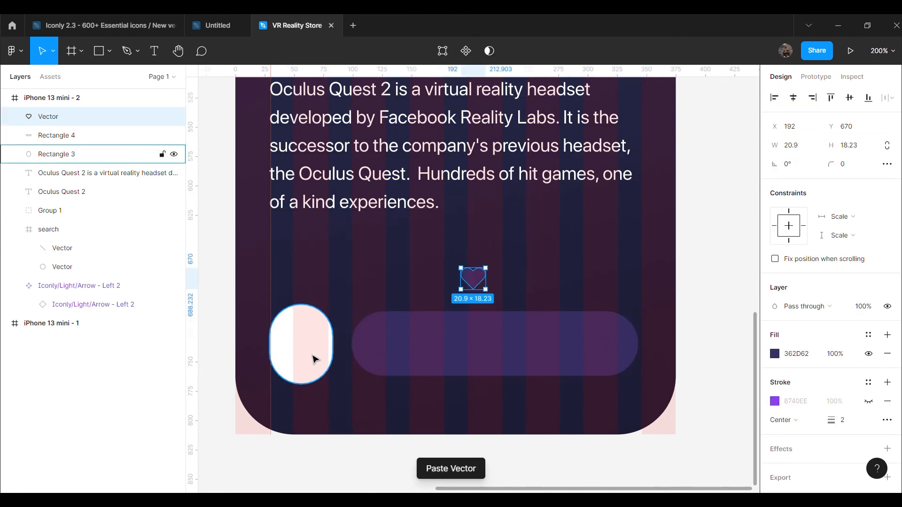
drag(472, 285, 304, 352)
click(699, 262)
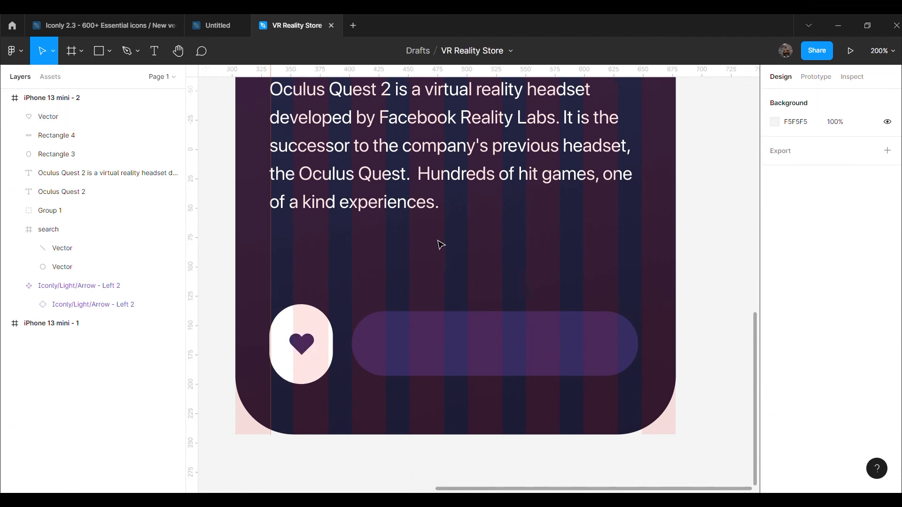
- Add the text "Add to cart $299" on the wide rounded button of the second screen
click(154, 51)
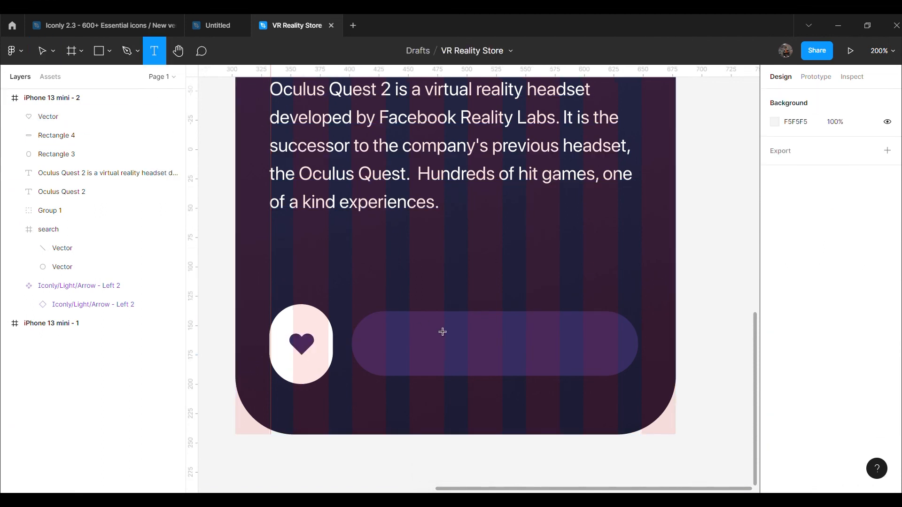
click(442, 335)
text(Add )
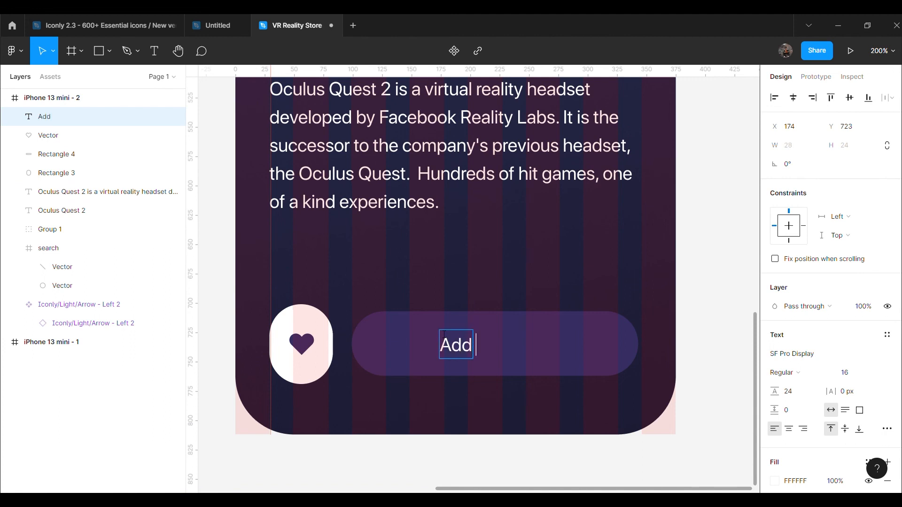
text(to cart)
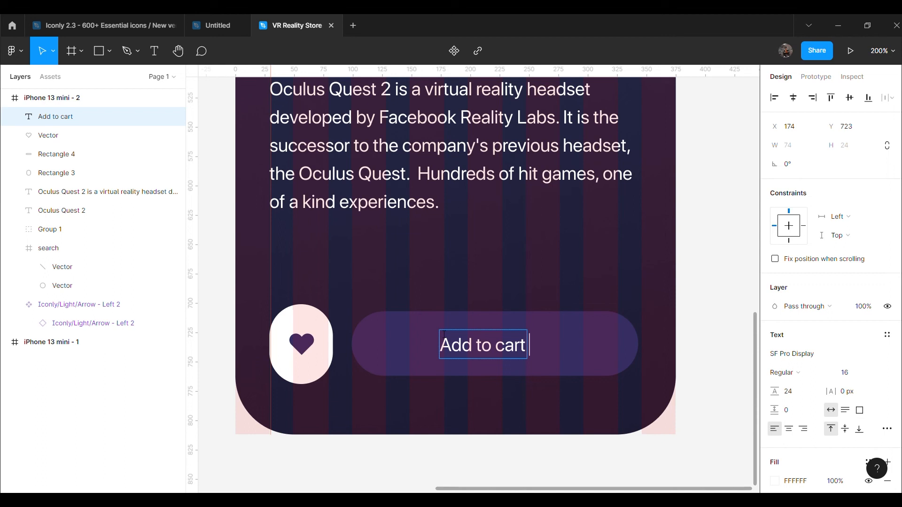
text( $299)
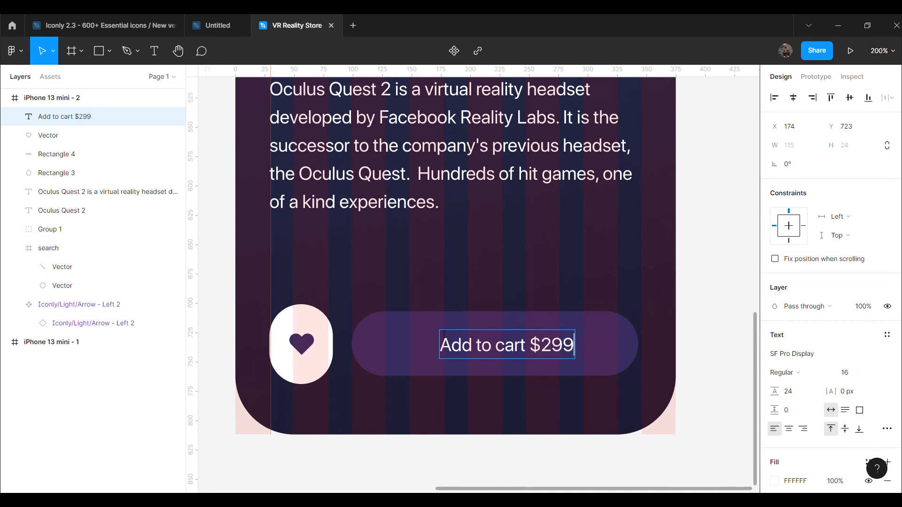
key(Escape)
- Set the "Add to cart $299" label to size 18 Semibold and center it on the wide button
click(845, 372)
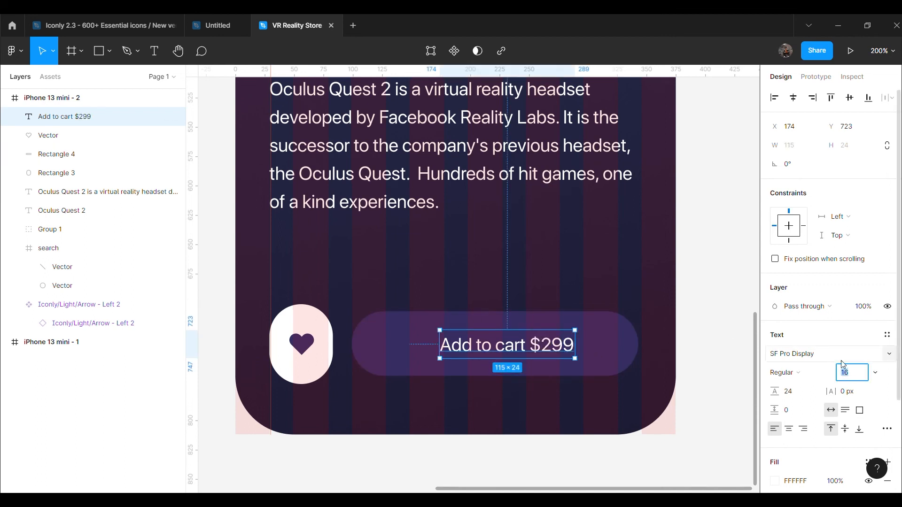
text(18)
key(Return)
click(784, 372)
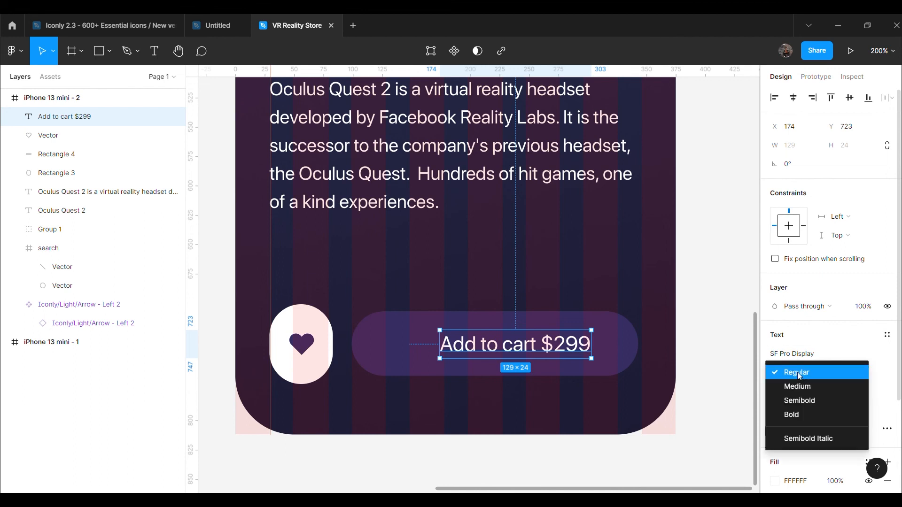
click(789, 400)
click(718, 340)
drag(567, 348, 533, 353)
click(708, 295)
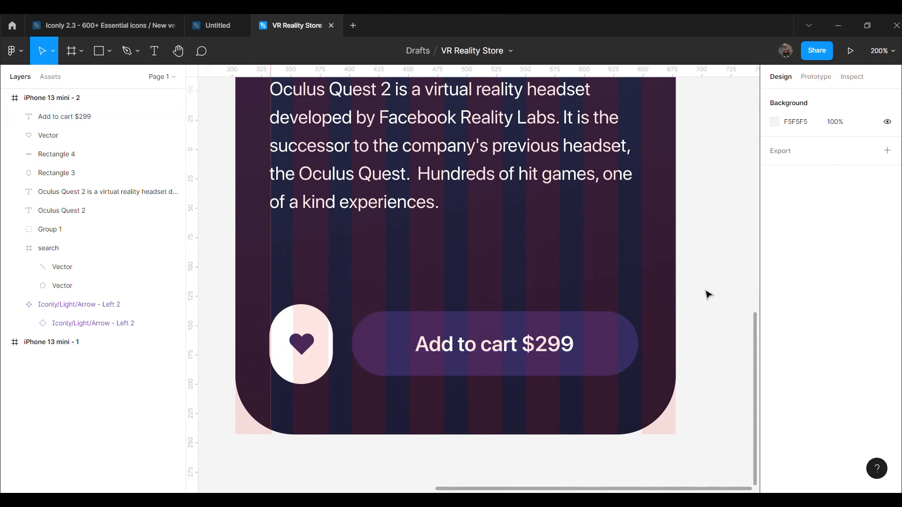
- Group the Oculus Quest 2 title with its description and move the group down closer to the bottom buttons
key(shift+0)
scroll(695, 344, up, 8)
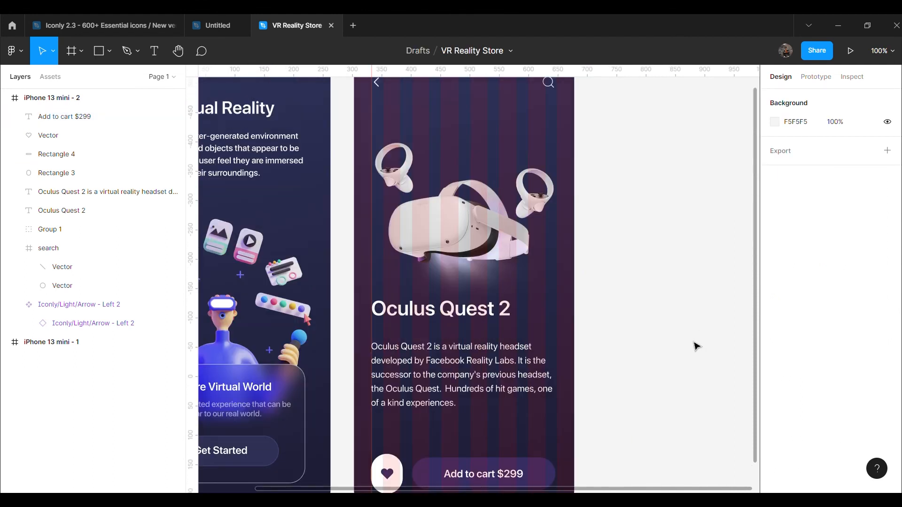
scroll(695, 344, down, 5)
click(108, 192)
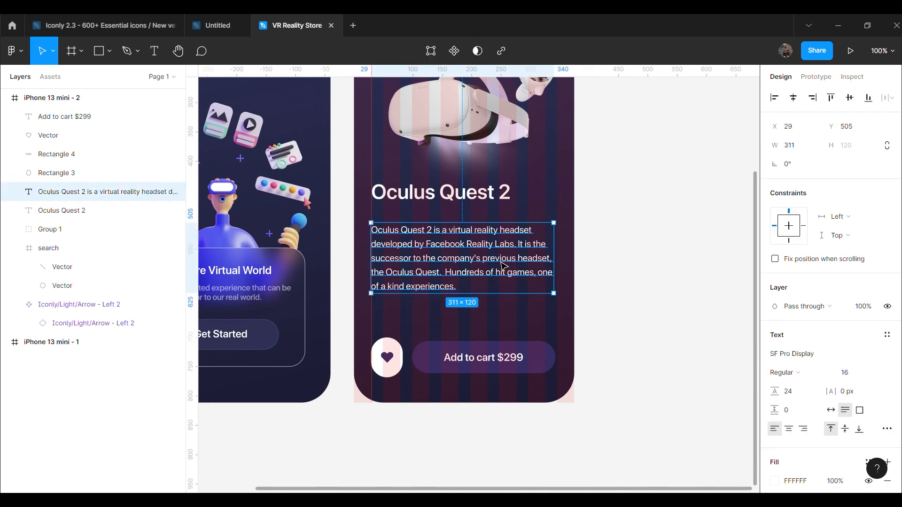
shift+click(97, 210)
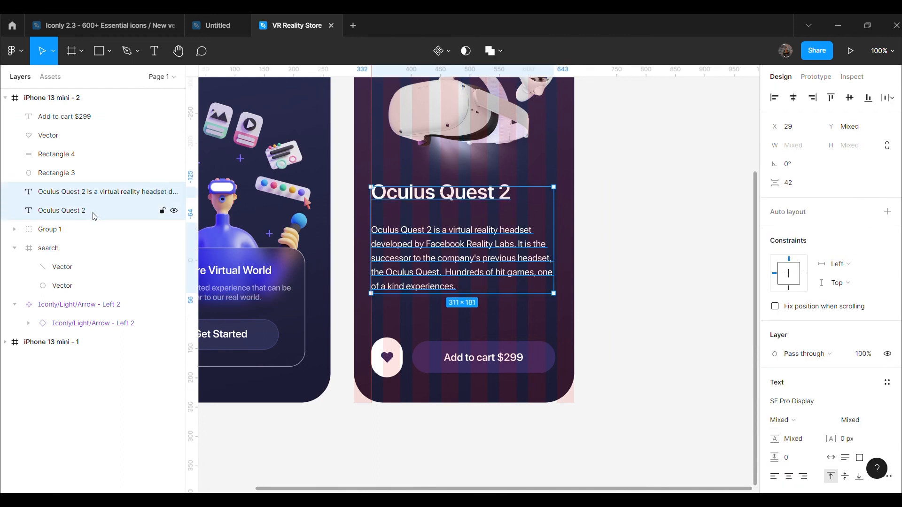
key(ctrl+g)
drag(462, 259, 468, 281)
click(629, 252)
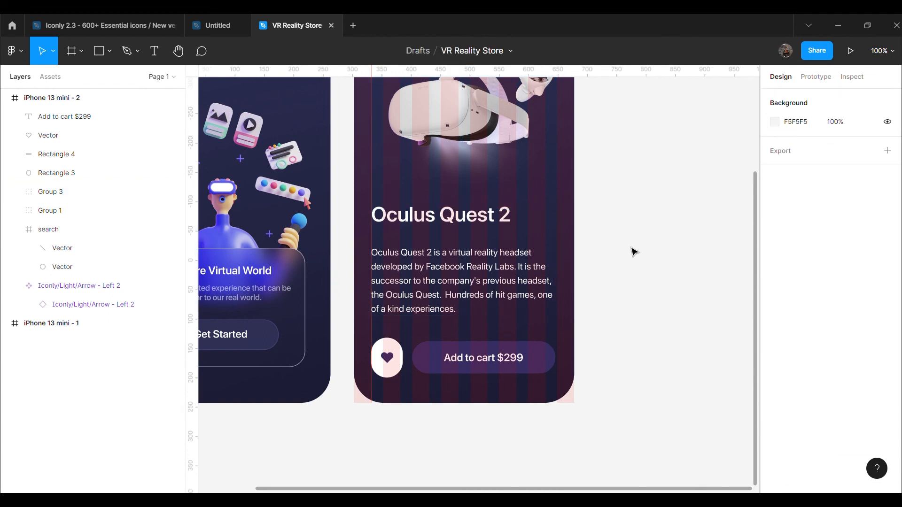
- Reposition the headset image group at X 36, Y 171, spacing it evenly above the title
scroll(619, 232, up, 3)
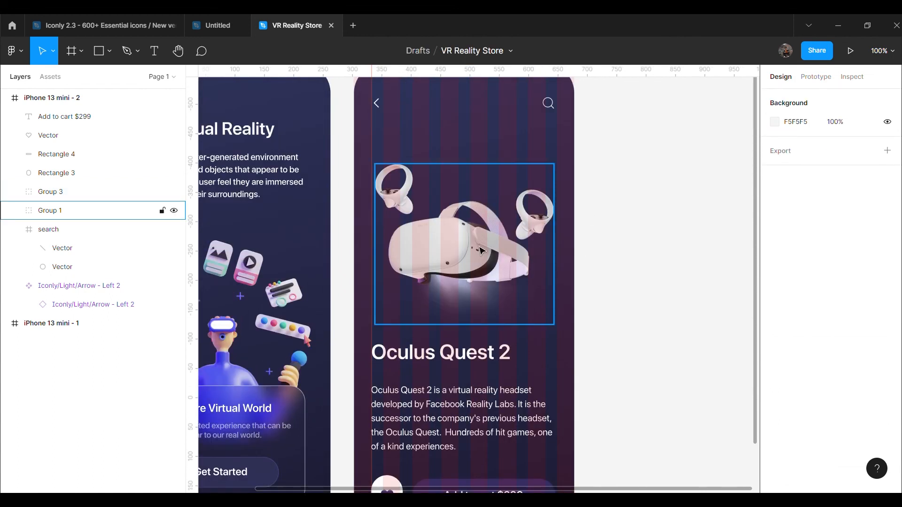
click(471, 256)
drag(471, 257, 470, 246)
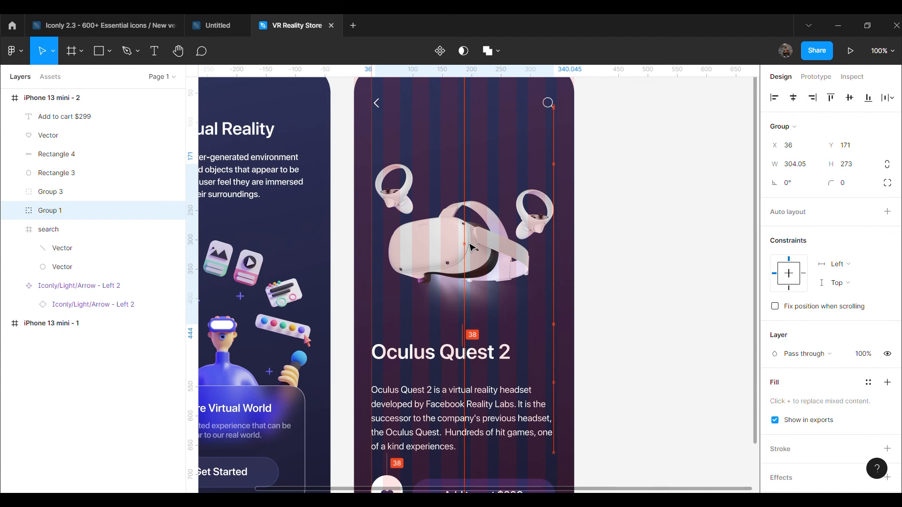
click(666, 253)
- Group the back arrow with the search icon and shift the group down to Y 57
click(377, 102)
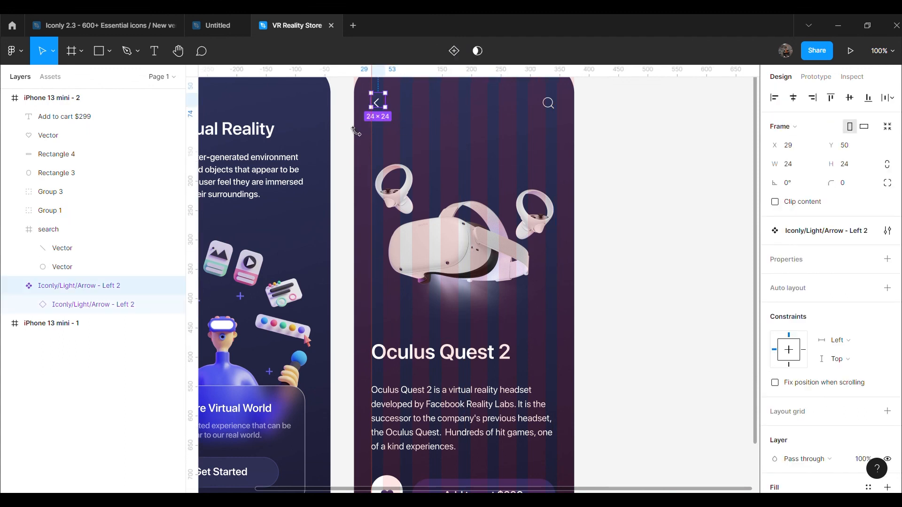
shift+click(85, 235)
key(ctrl+g)
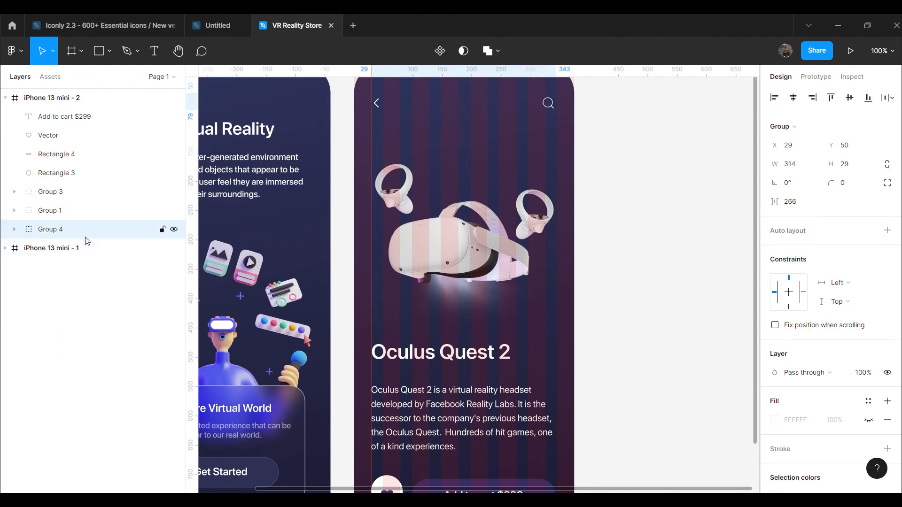
scroll(502, 202, up, 2)
key(Down)
key(Down)
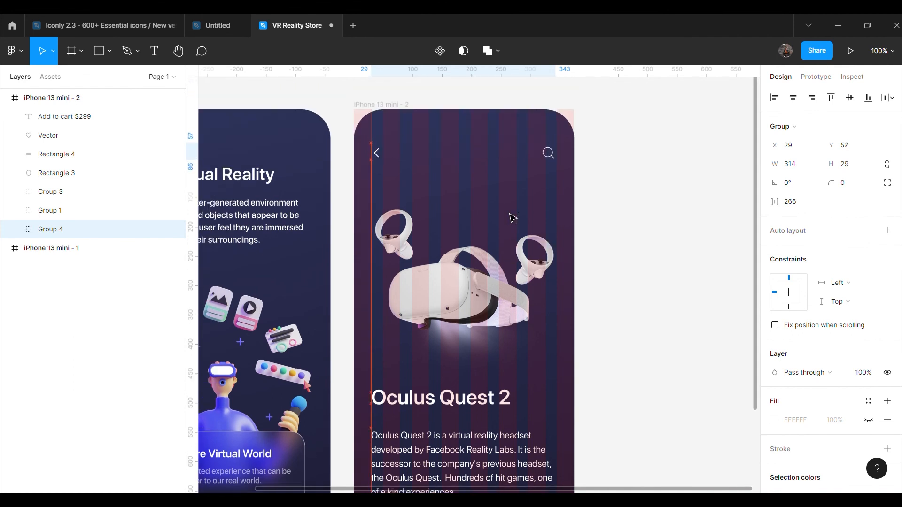
click(678, 240)
- Hide the 8-column layout grid on the iPhone 13 mini - 2 frame
scroll(681, 241, down, 5)
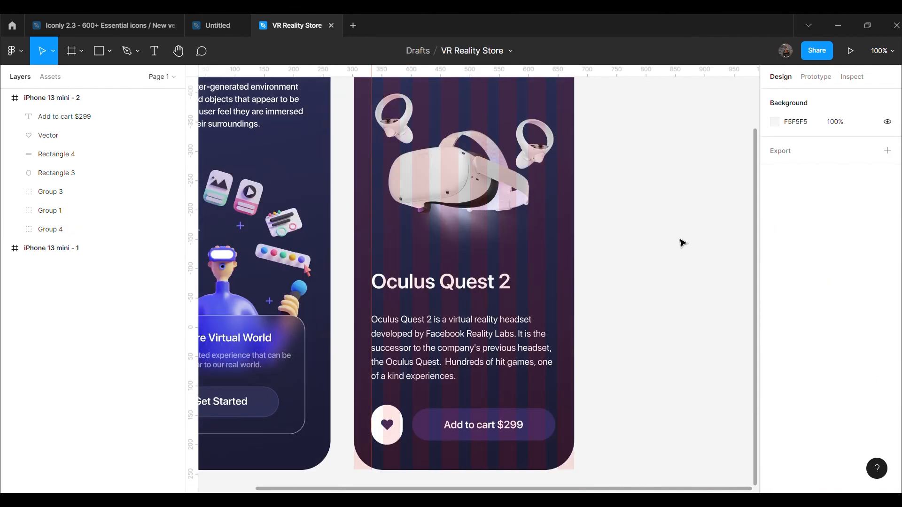
click(94, 98)
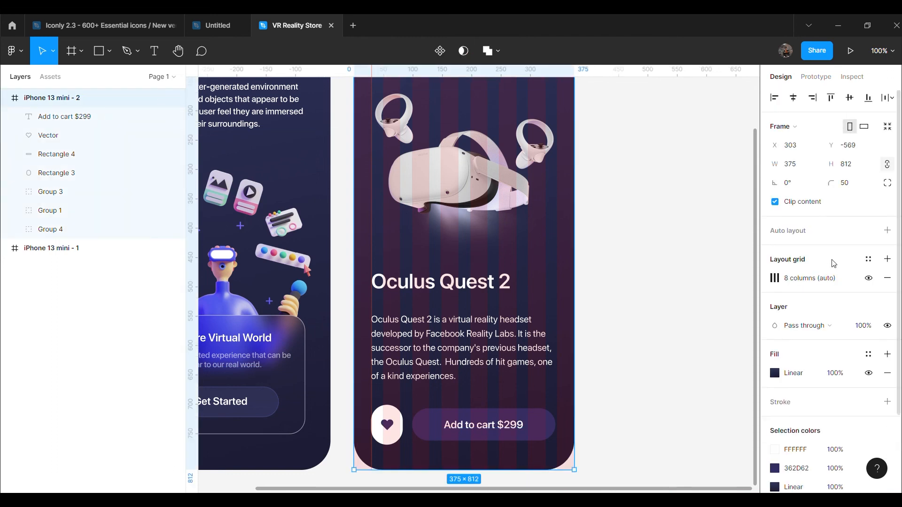
click(868, 278)
click(648, 275)
key(minus)
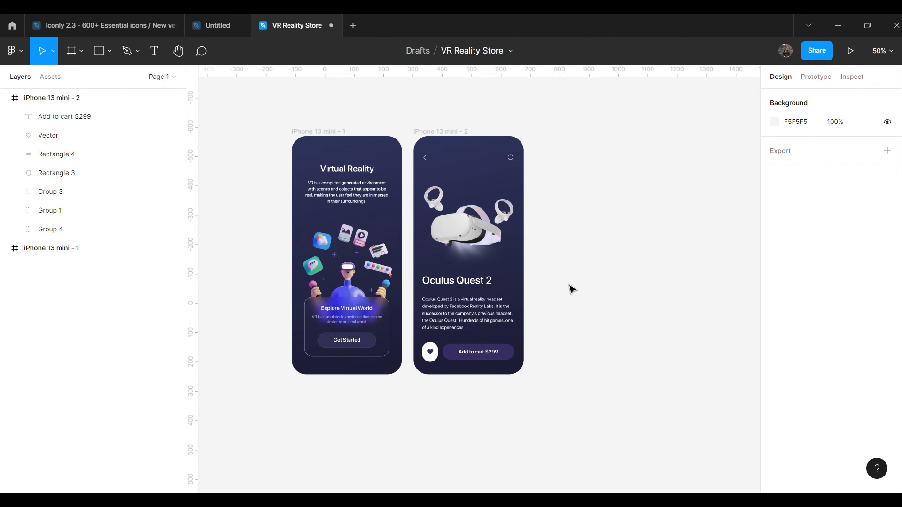
scroll(376, 439, left, 3)
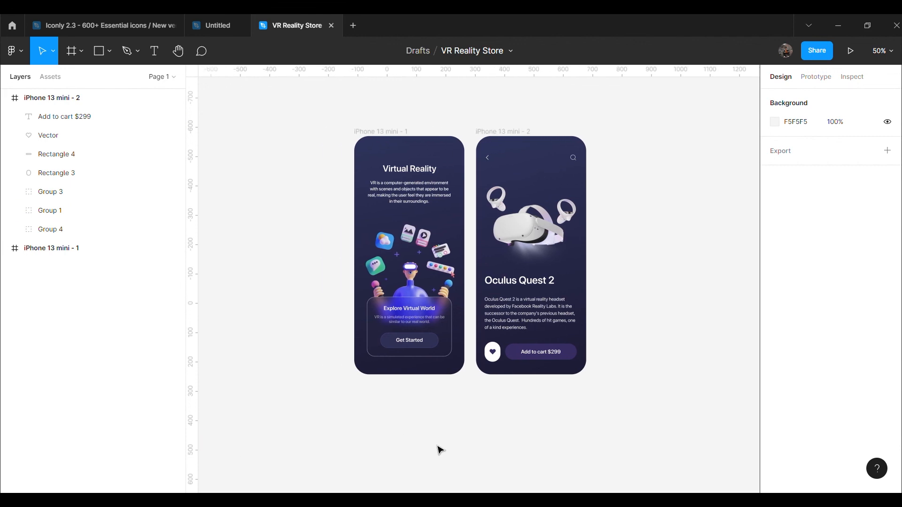
- Draw a thin horizontal rectangle about 102 × 6 on the empty canvas below the second screen
key(shift+0)
scroll(440, 449, up, 2)
scroll(442, 448, down, 5)
scroll(442, 444, up, 4)
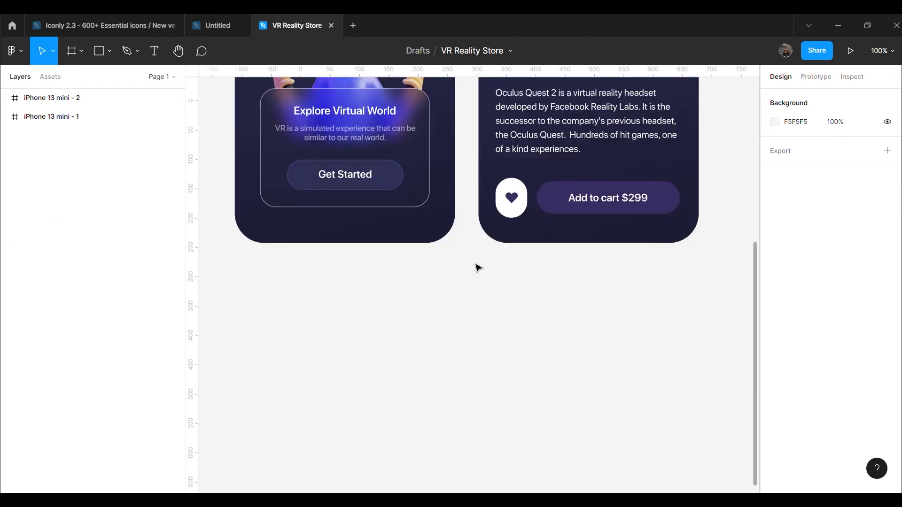
drag(519, 364, 798, 303)
key(plus)
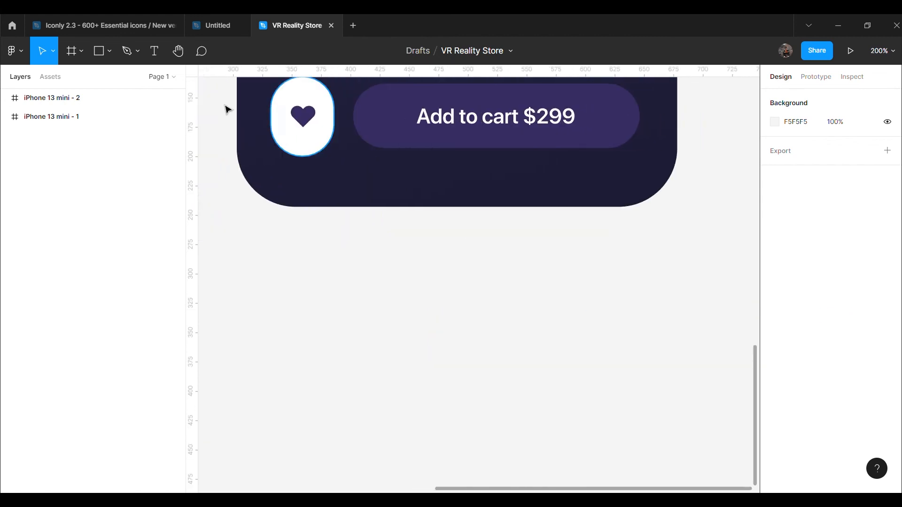
click(108, 51)
click(102, 80)
drag(433, 261, 556, 268)
key(Escape)
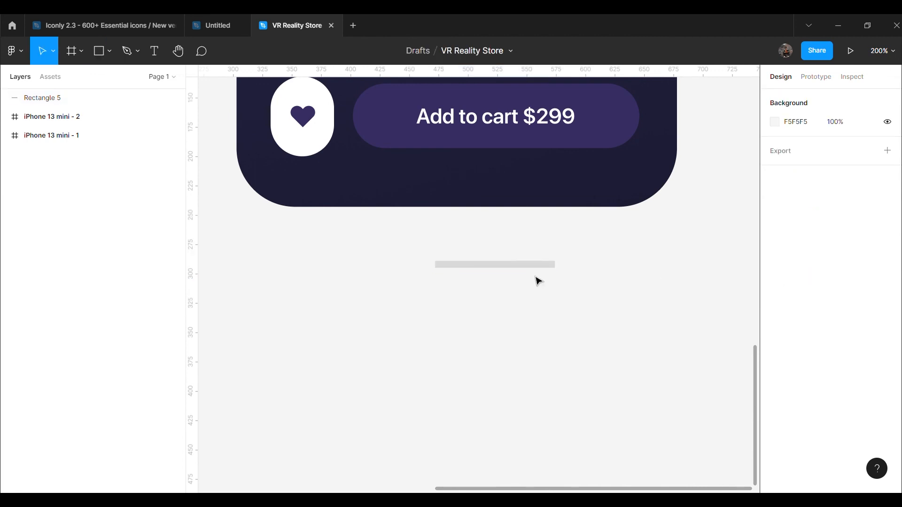
- Set the thin bar's fill colour to B6BDD0 and its corner radius to 5
click(540, 265)
click(808, 257)
key(Return)
click(716, 279)
click(547, 266)
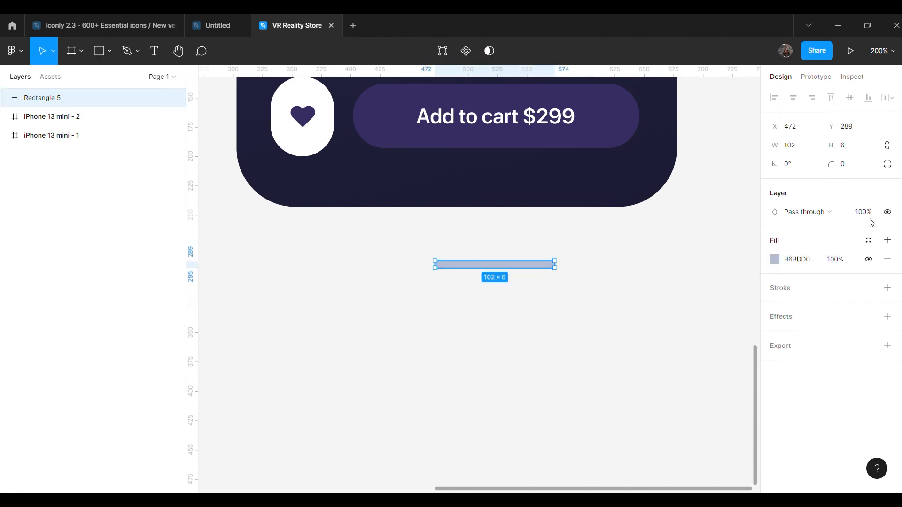
click(885, 161)
click(889, 164)
click(636, 264)
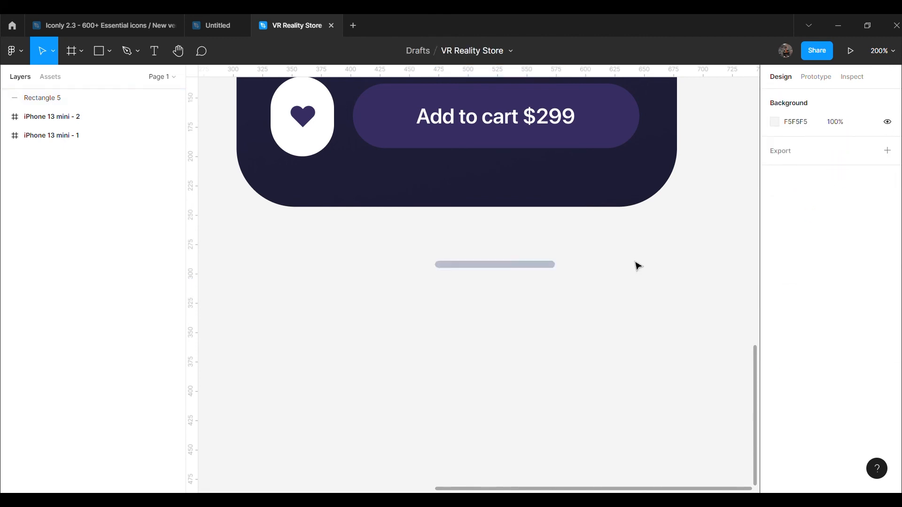
- Move the rounded bar into the second screen, centered near its bottom edge at X 137, Y 799
drag(529, 265, 494, 202)
click(513, 249)
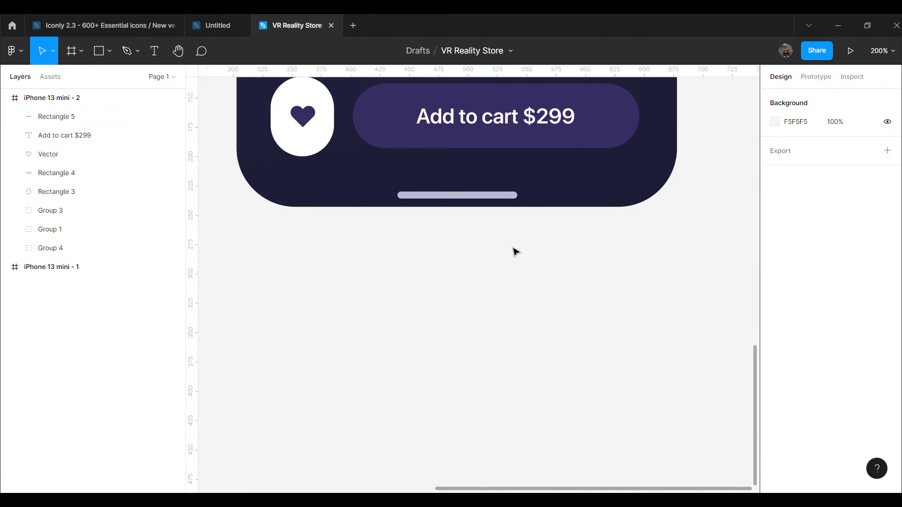
scroll(514, 263, up, 4)
click(502, 383)
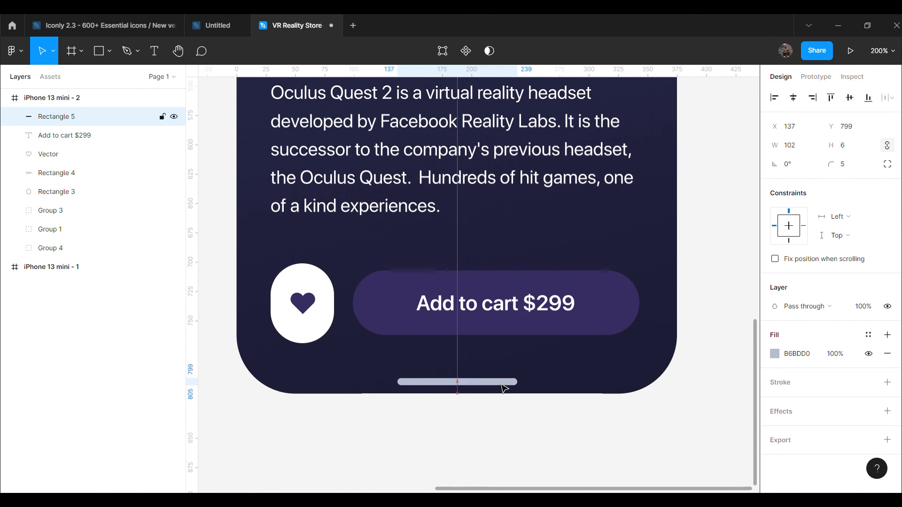
click(547, 446)
scroll(590, 453, up, 4)
scroll(591, 446, down, 4)
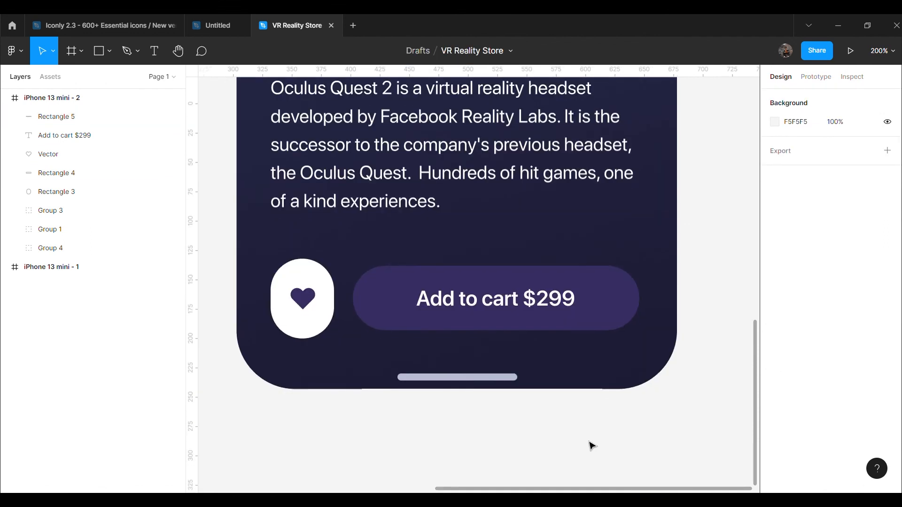
click(6, 97)
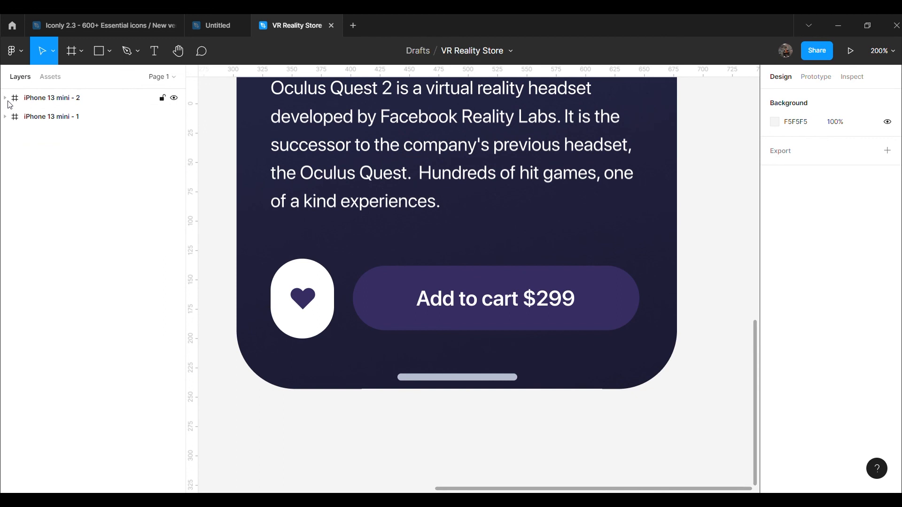
key(shift+0)
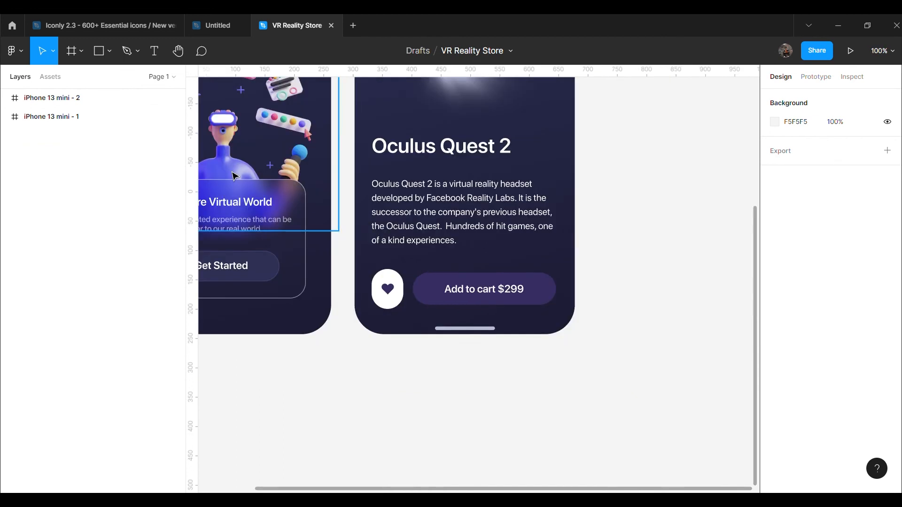
scroll(263, 412, left, 3)
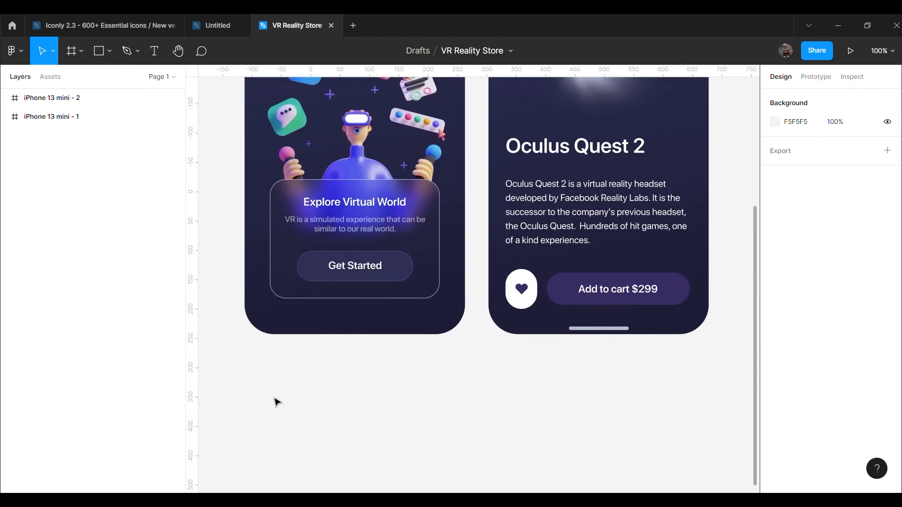
scroll(343, 421, up, 5)
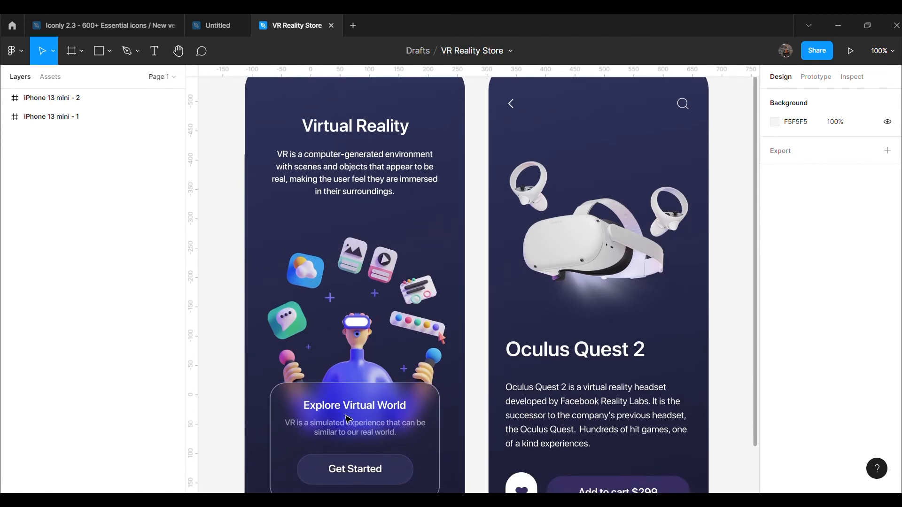